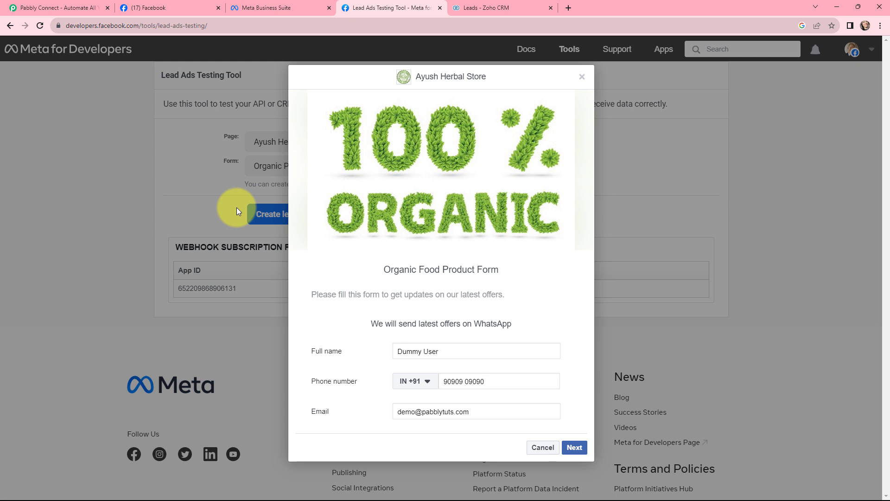
# Switch from the lead ads test page to the Pabbly Connect website, sign in, and open the Pabbly Connect app.
pyautogui.hotkey('ctrl', 'Tab')
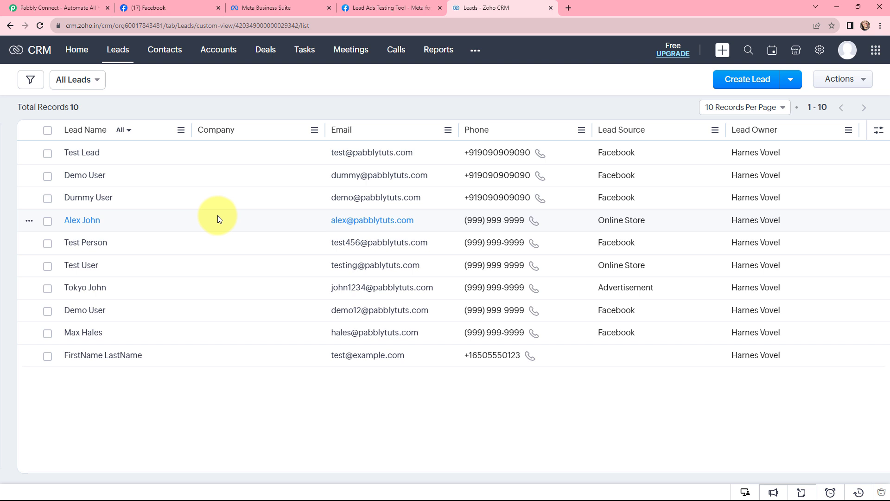
pyautogui.hotkey('ctrl', 'Tab')
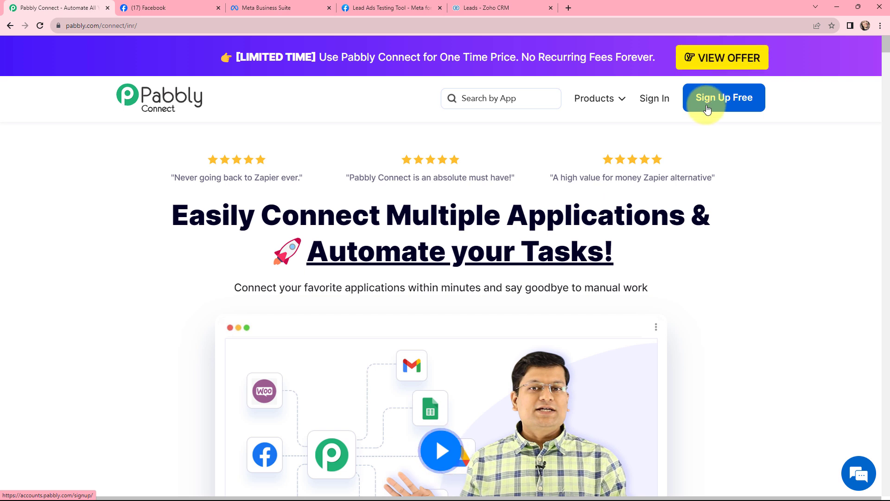
pyautogui.click(653, 100)
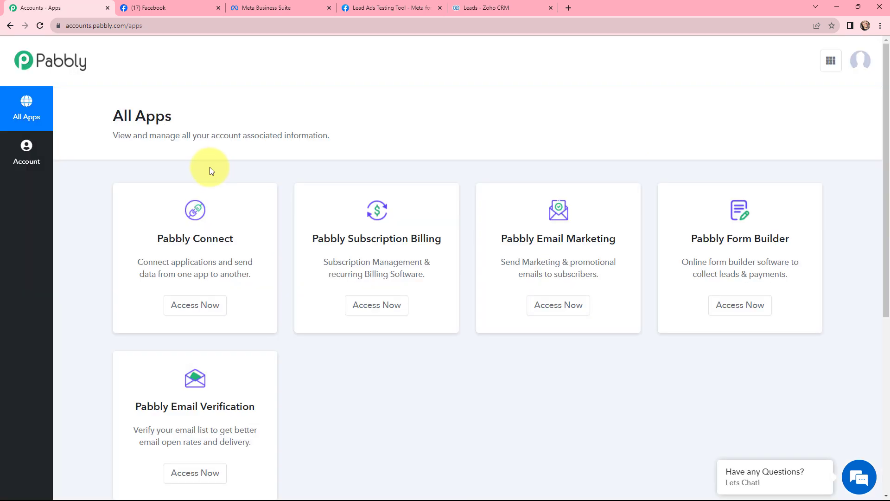
pyautogui.click(197, 307)
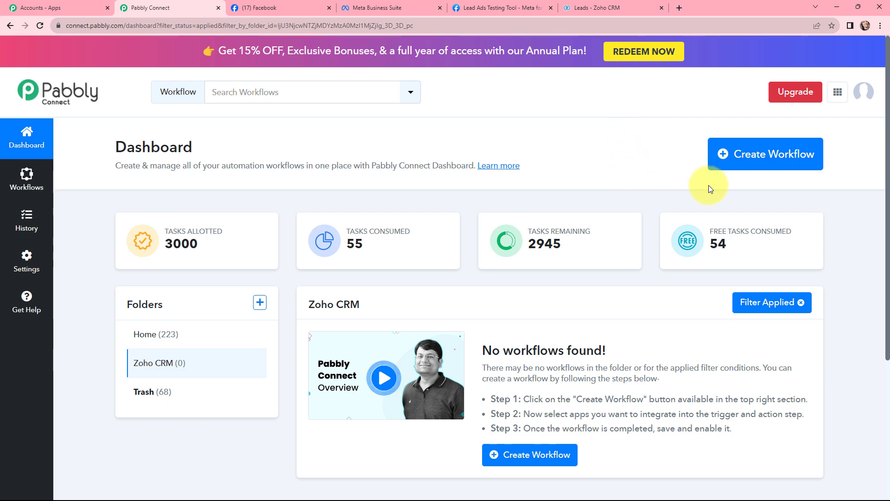
# Create a workflow named "Build an Automated Lead Generation System using Pabbly Connect" in the Zoho CRM folder.
pyautogui.click(745, 162)
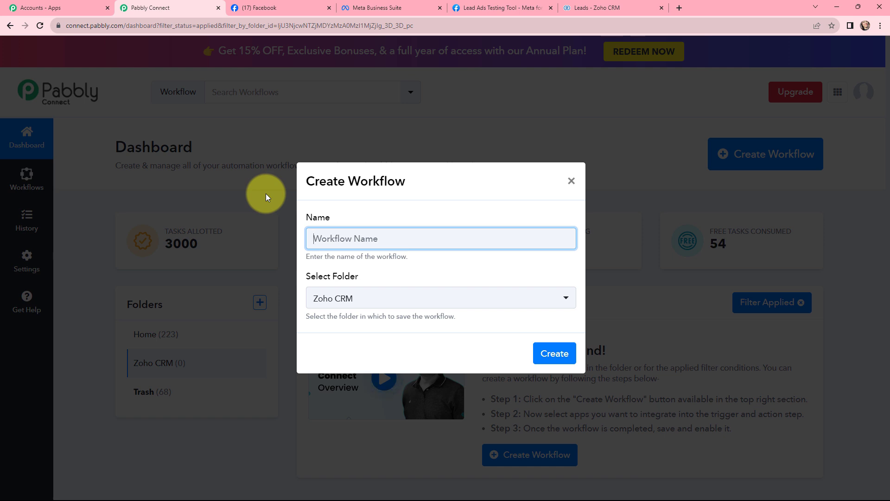
pyautogui.write('Build an Automated Lead Generation System using Pabbly Connect')
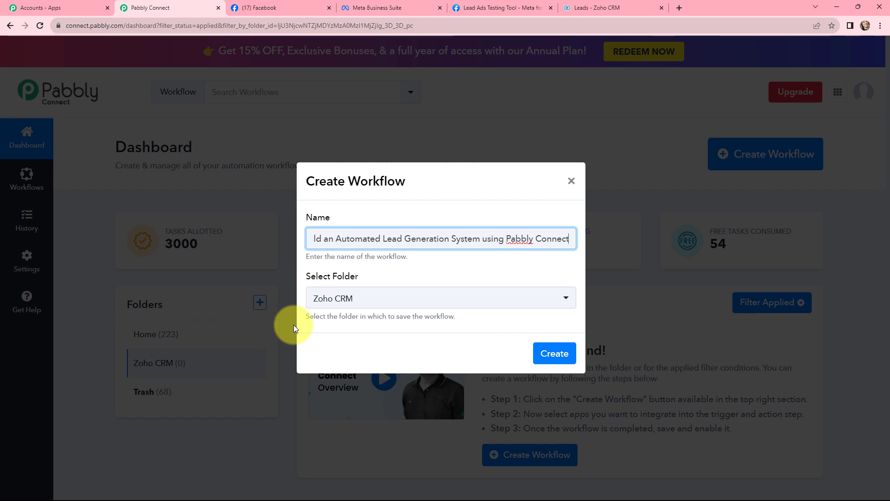
pyautogui.click(552, 353)
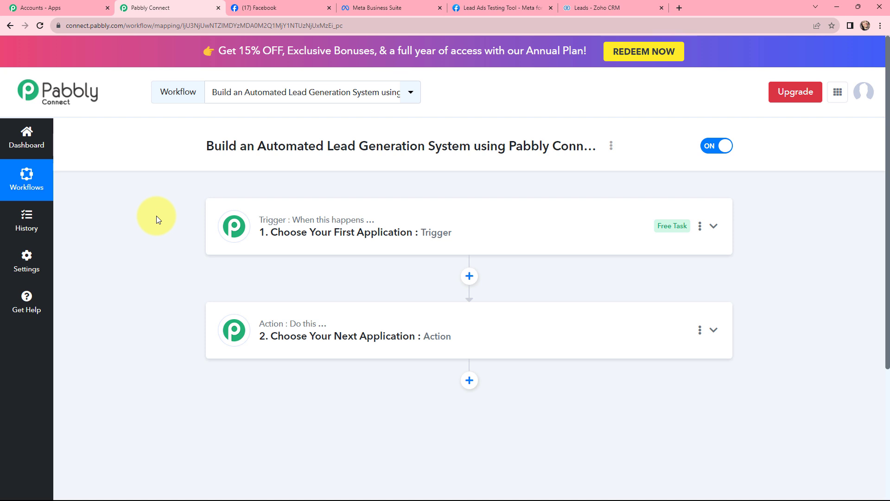
# Set the workflow's trigger to Facebook Lead Ads with the New Lead (Instant) event.
pyautogui.click(232, 216)
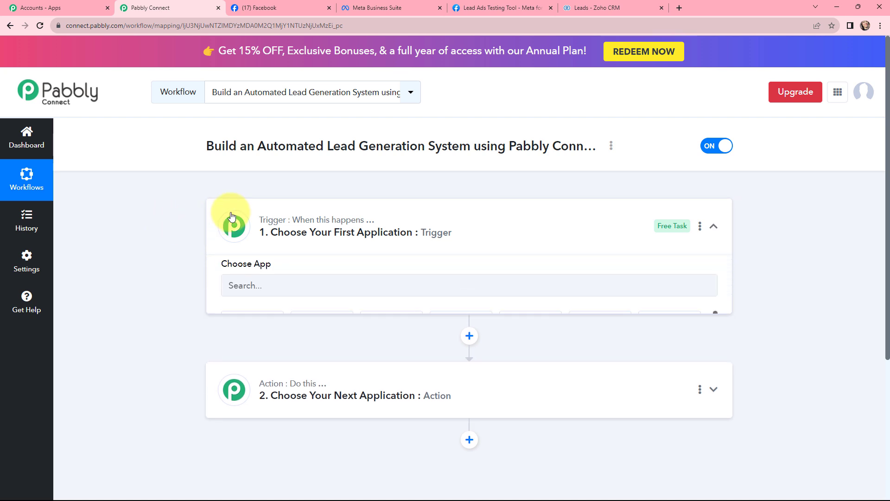
pyautogui.click(234, 294)
pyautogui.write('f')
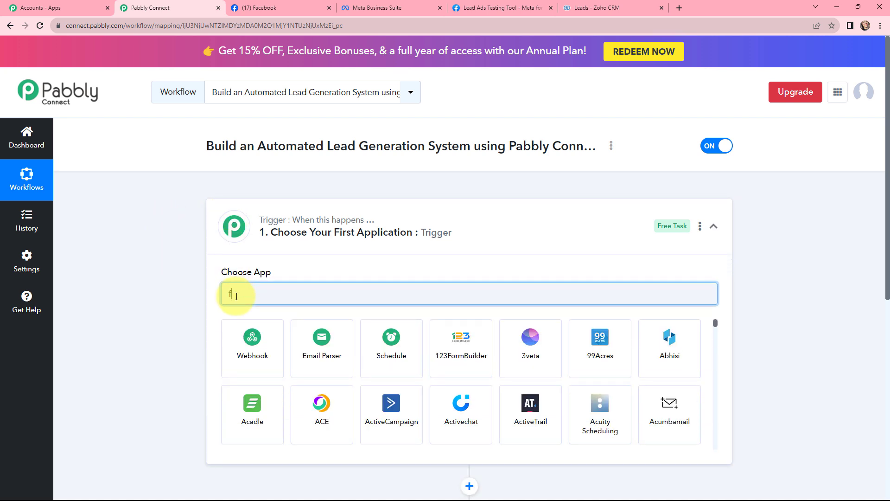
pyautogui.write('ace')
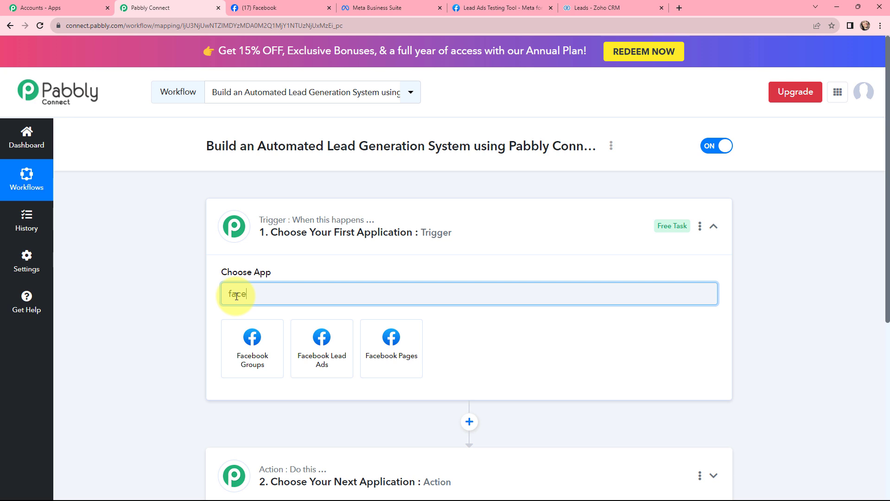
pyautogui.click(320, 342)
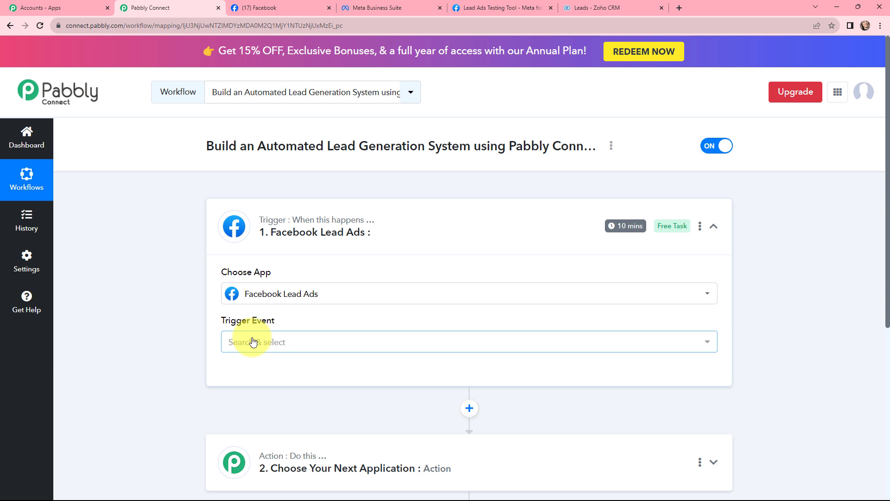
pyautogui.click(253, 342)
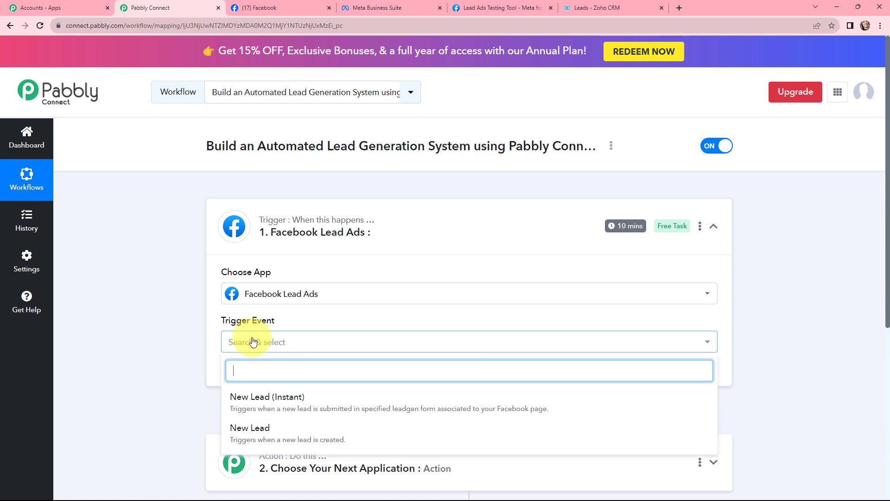
pyautogui.click(267, 399)
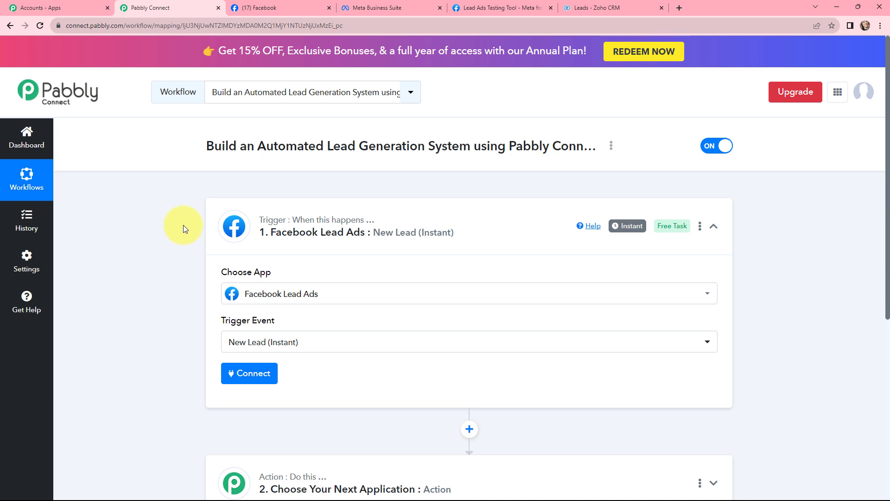
# Set the workflow's action to Zoho CRM with the Insert/Update Record event.
pyautogui.scroll(-4, 183, 224)
pyautogui.click(293, 301)
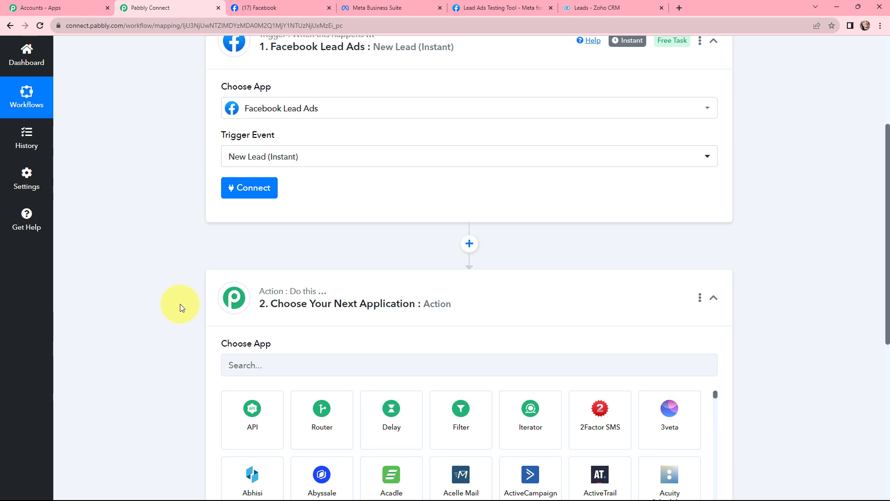
pyautogui.scroll(-1, 180, 304)
pyautogui.click(262, 317)
pyautogui.write('zo')
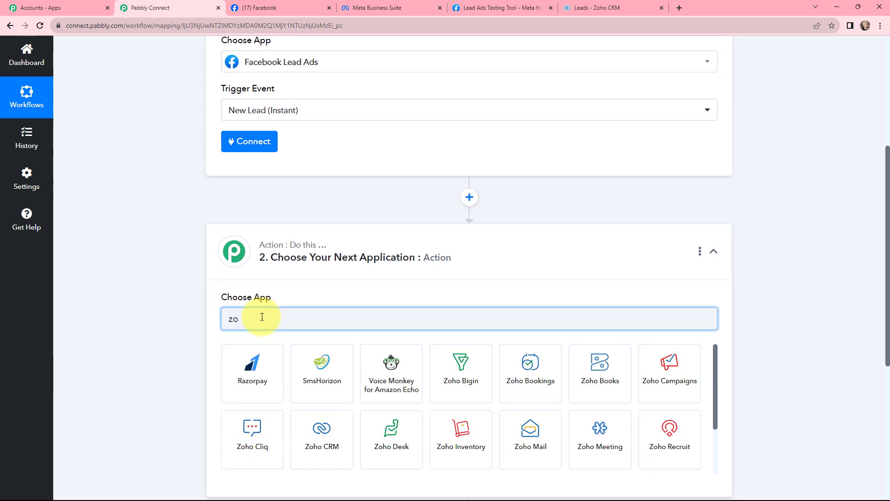
pyautogui.write('ho crm')
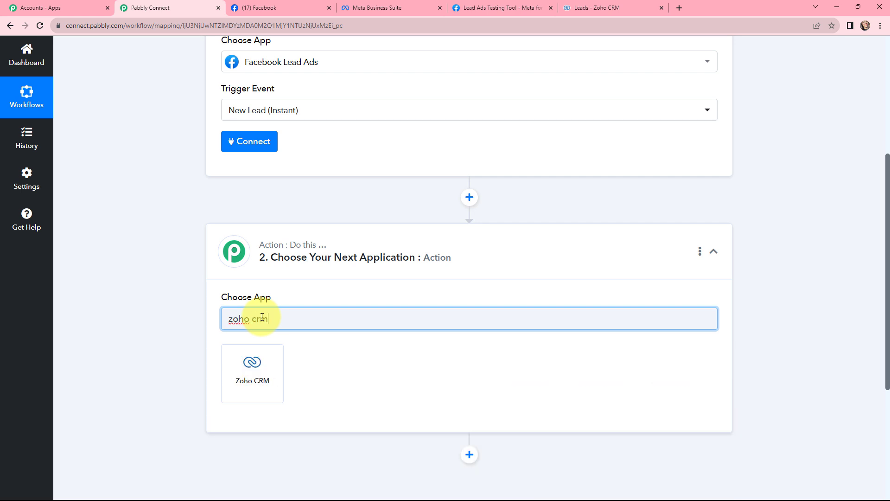
pyautogui.click(253, 368)
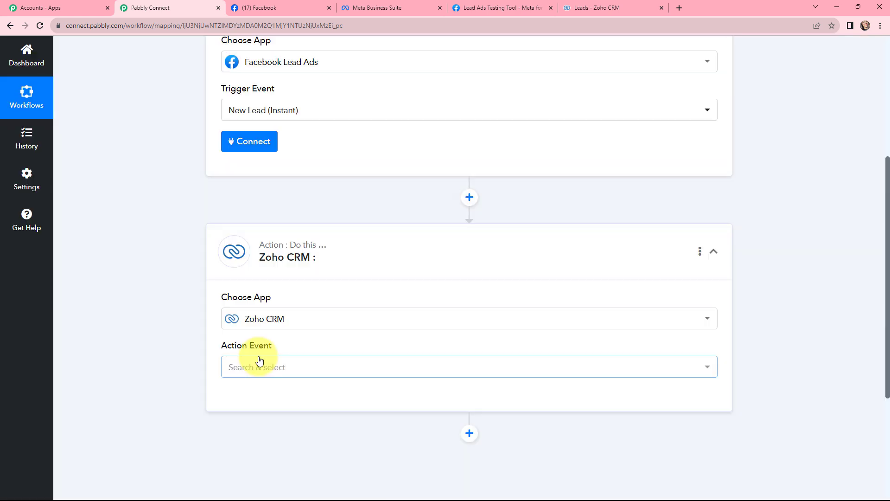
pyautogui.click(260, 361)
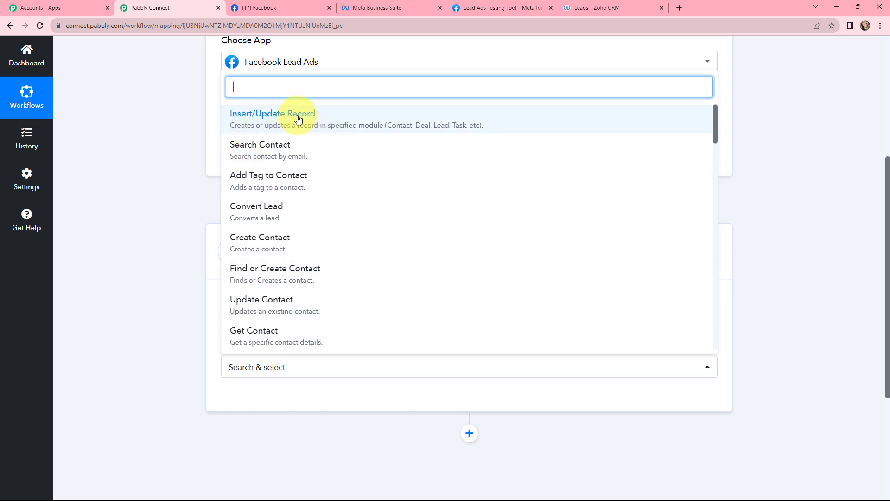
pyautogui.click(329, 122)
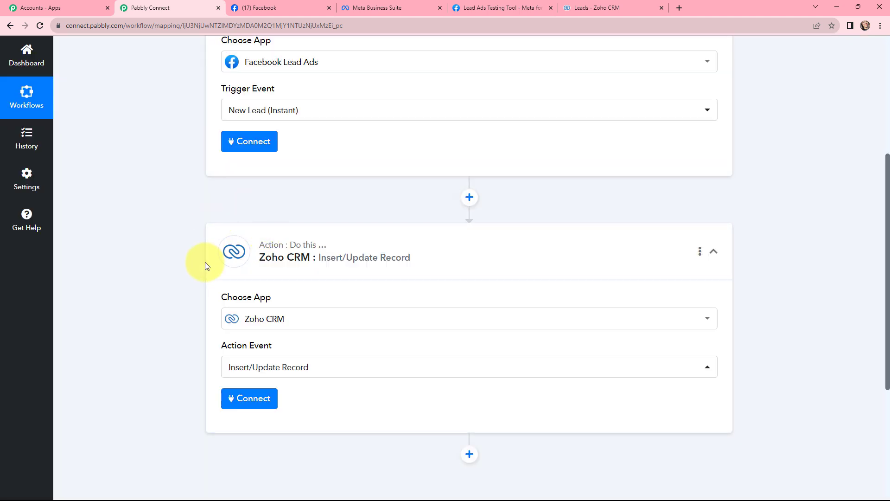
# Connect the Facebook Lead Ads trigger to the Facebook account through a new connection.
pyautogui.scroll(5, 205, 262)
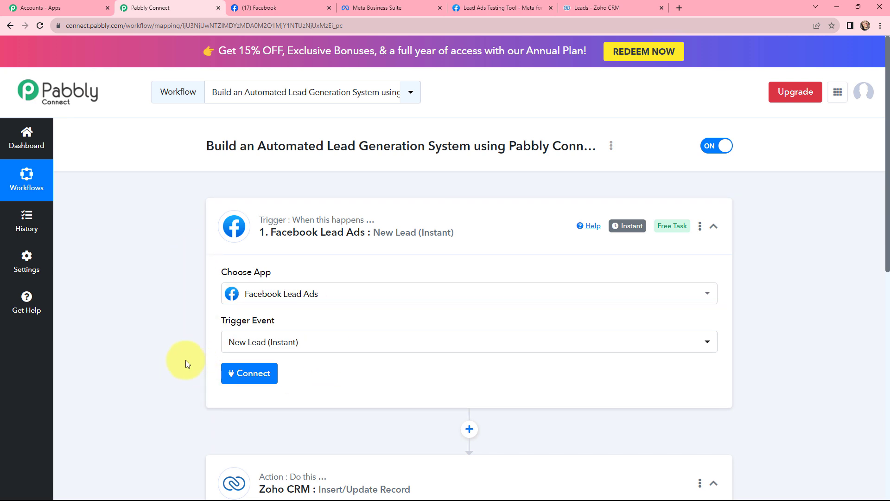
pyautogui.click(244, 379)
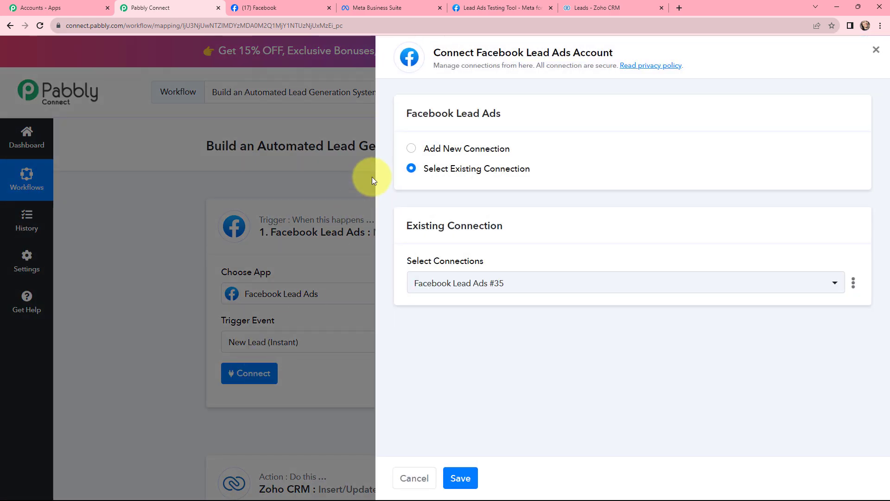
pyautogui.click(411, 149)
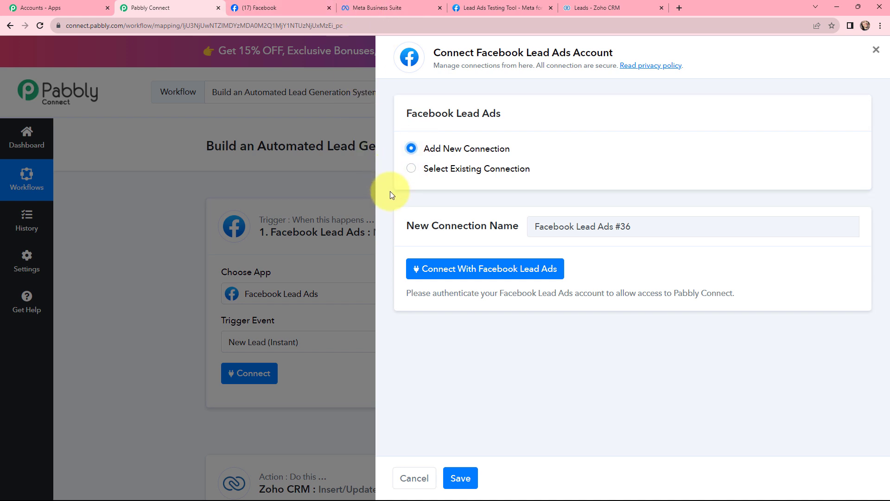
pyautogui.click(441, 270)
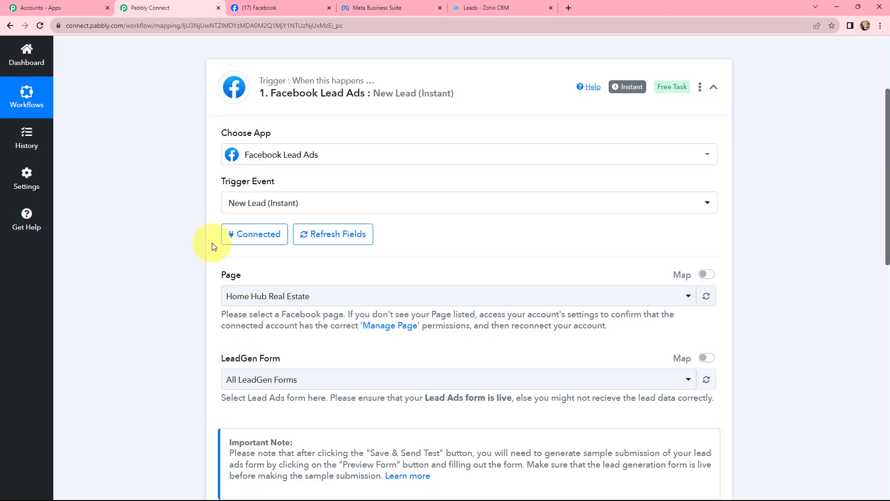
# Check the store's page on Facebook and choose Ayush Herbal Store as the trigger's page.
pyautogui.scroll(-1, 213, 247)
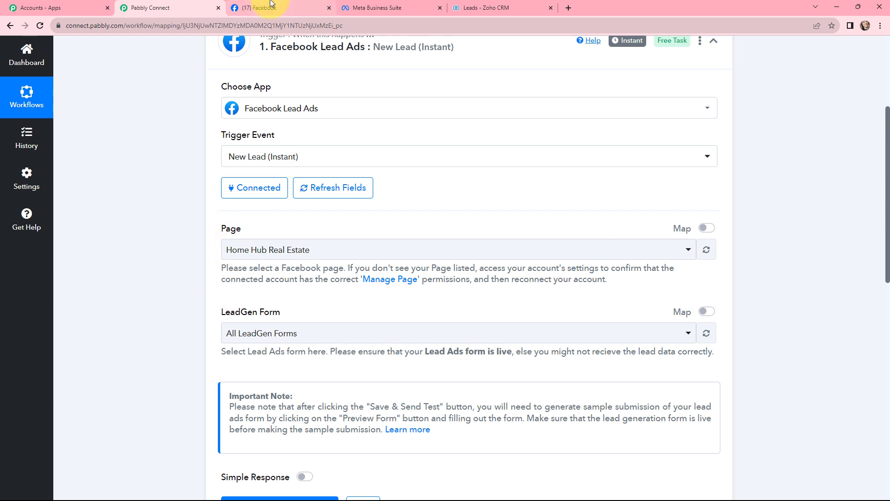
pyautogui.click(259, 7)
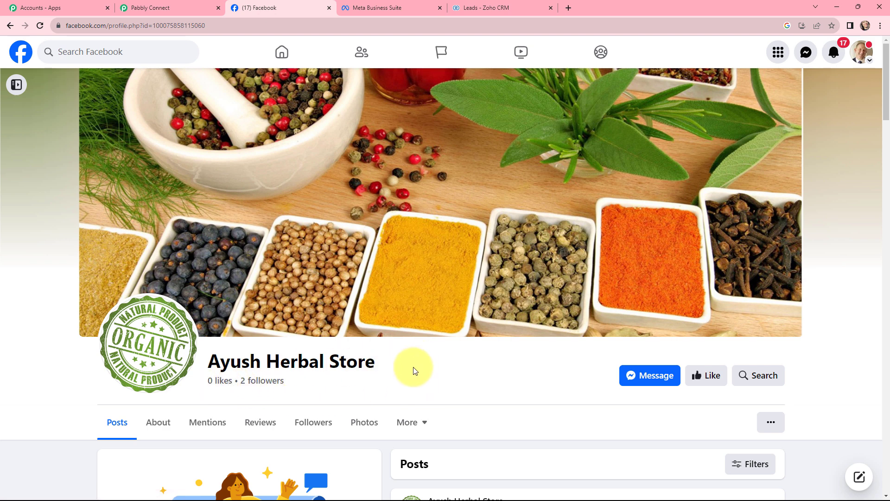
pyautogui.click(175, 6)
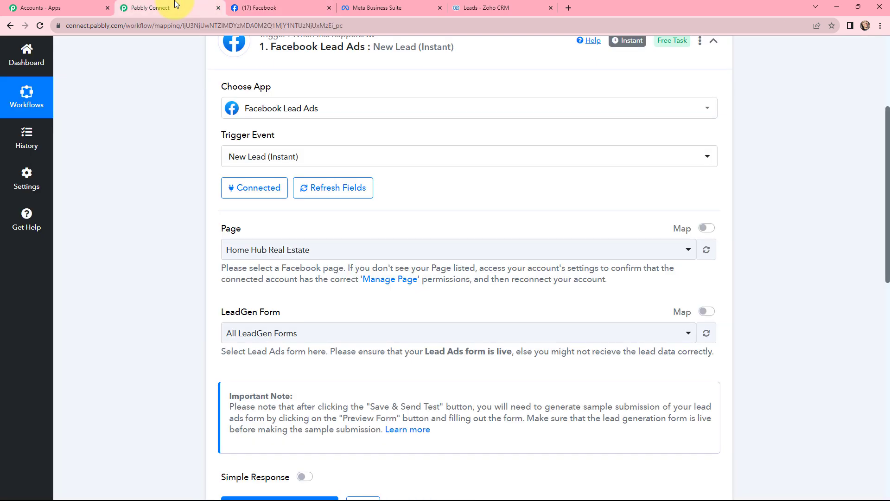
pyautogui.click(291, 252)
pyautogui.write('ayus')
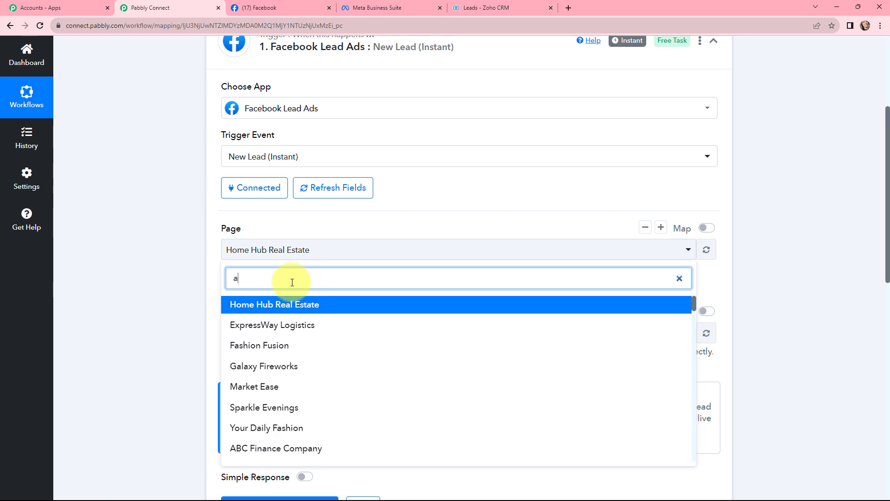
pyautogui.click(289, 304)
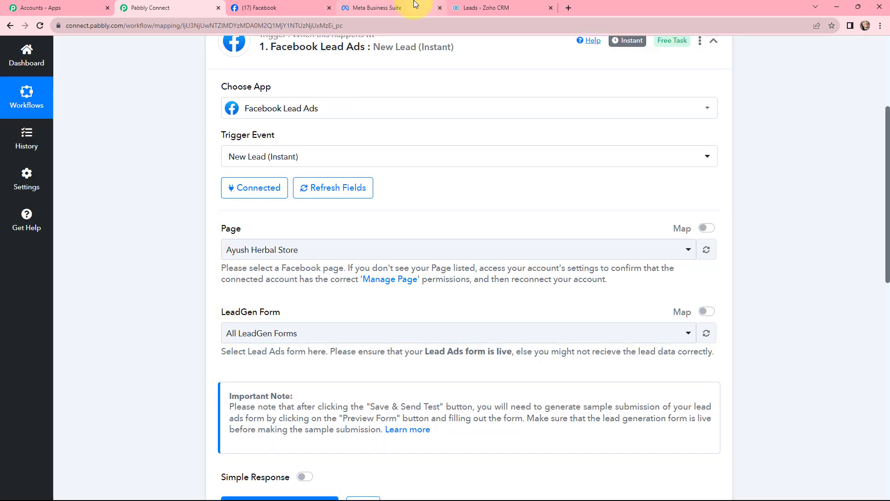
# Examine the Organic Product form's name and all of its preview pages in Meta Business Suite.
pyautogui.hotkey('ctrl', '4')
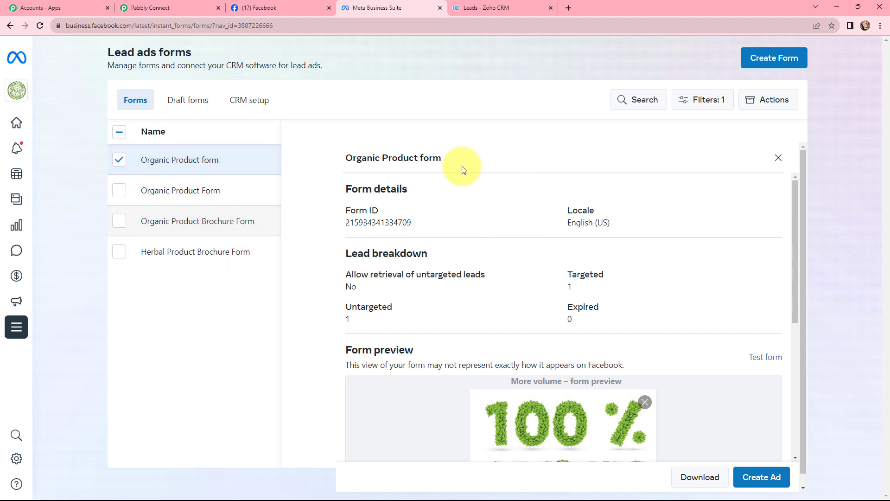
pyautogui.moveTo(452, 160); pyautogui.dragTo(328, 163)
pyautogui.click(471, 153)
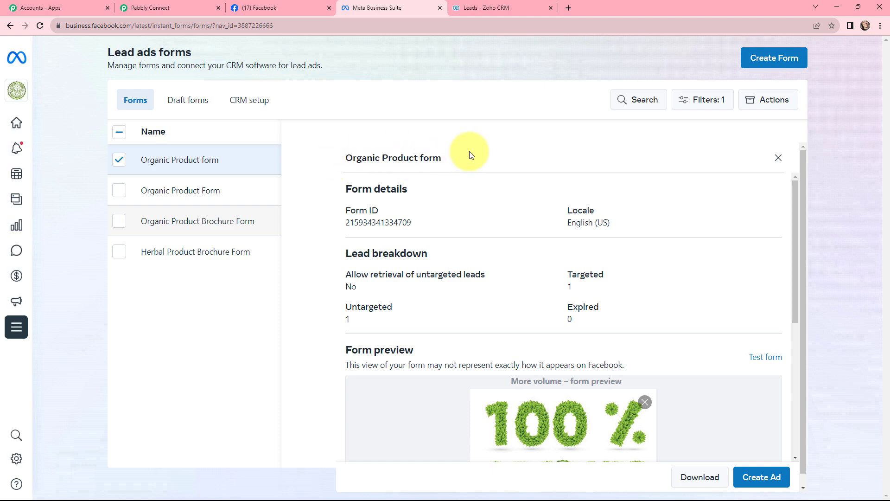
pyautogui.scroll(-5, 538, 280)
pyautogui.click(645, 445)
pyautogui.click(646, 445)
pyautogui.click(646, 445)
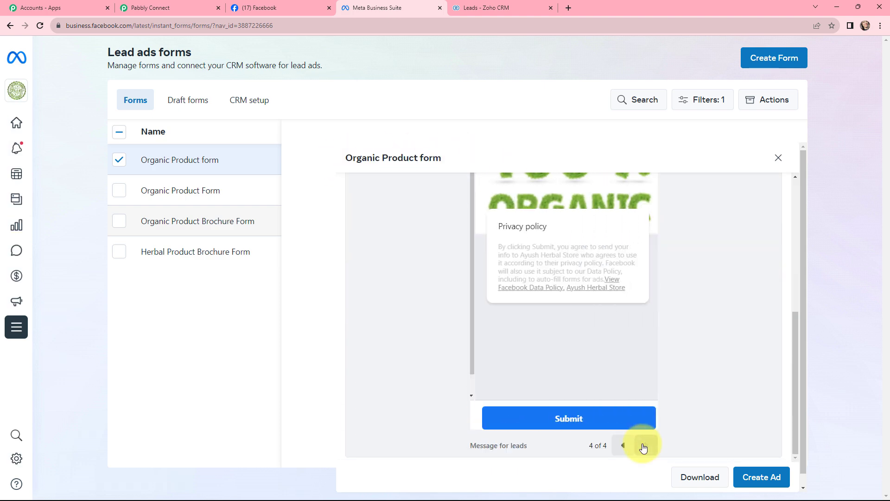
pyautogui.moveTo(443, 159); pyautogui.dragTo(342, 159)
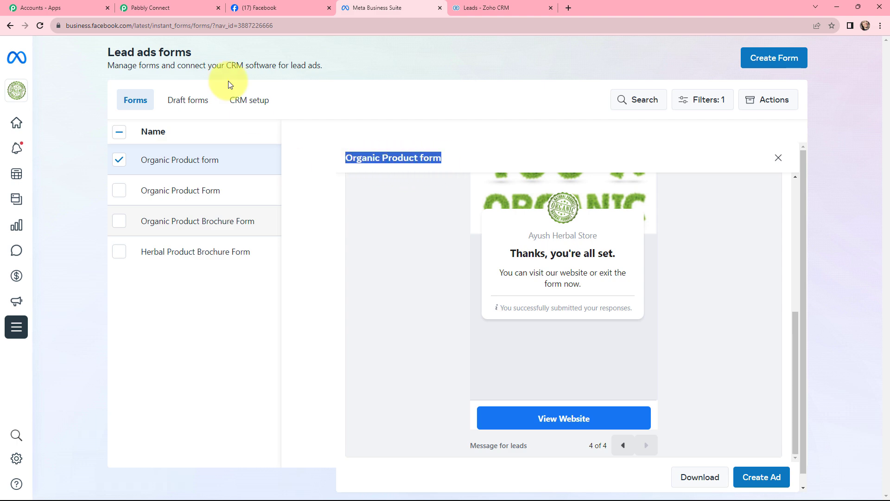
# Return to the Pabbly Connect workflow and choose Organic Product form as the trigger's LeadGen form.
pyautogui.click(150, 8)
pyautogui.click(323, 342)
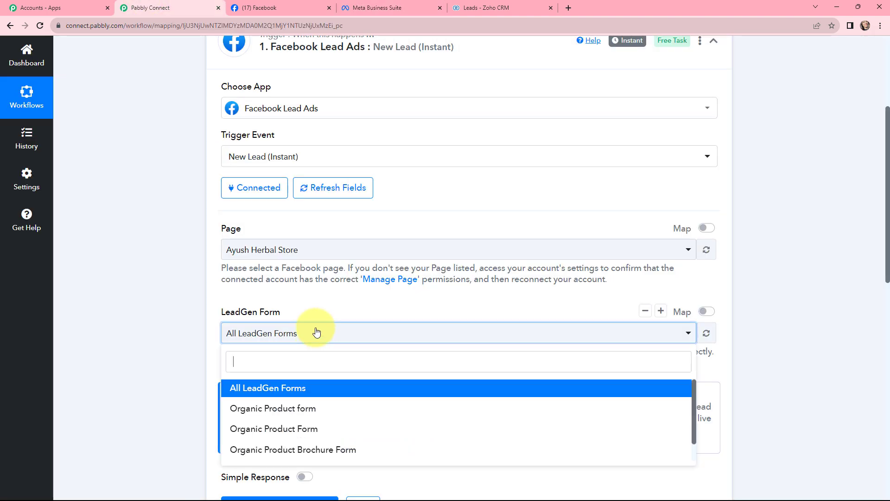
pyautogui.click(308, 411)
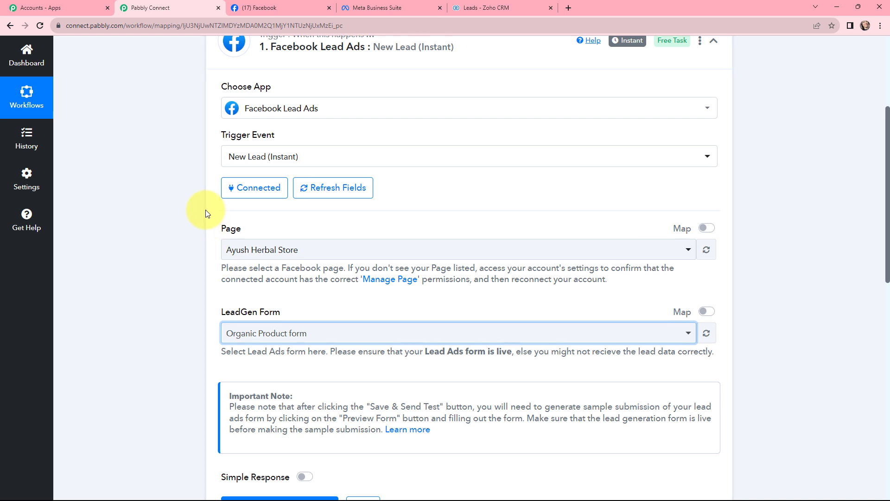
pyautogui.scroll(-3, 205, 210)
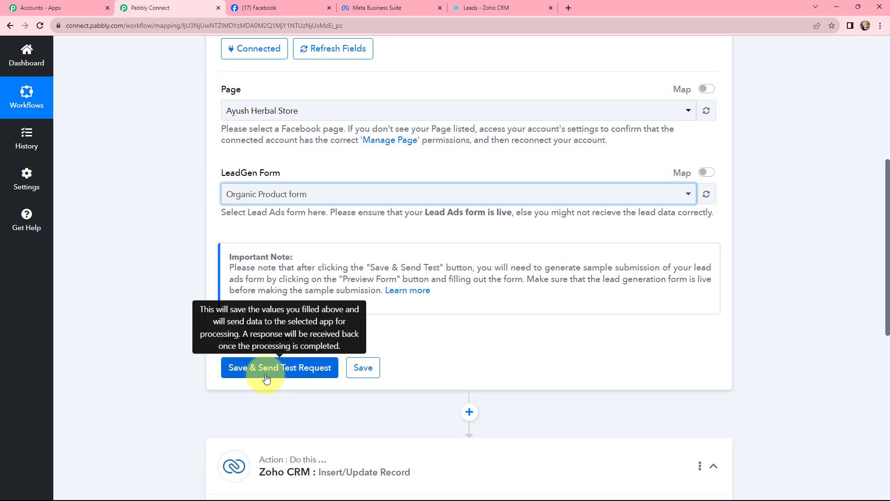
# Save the trigger with a test request and open the Lead Ads RTU Debug Tool in Meta for Developers.
pyautogui.click(269, 371)
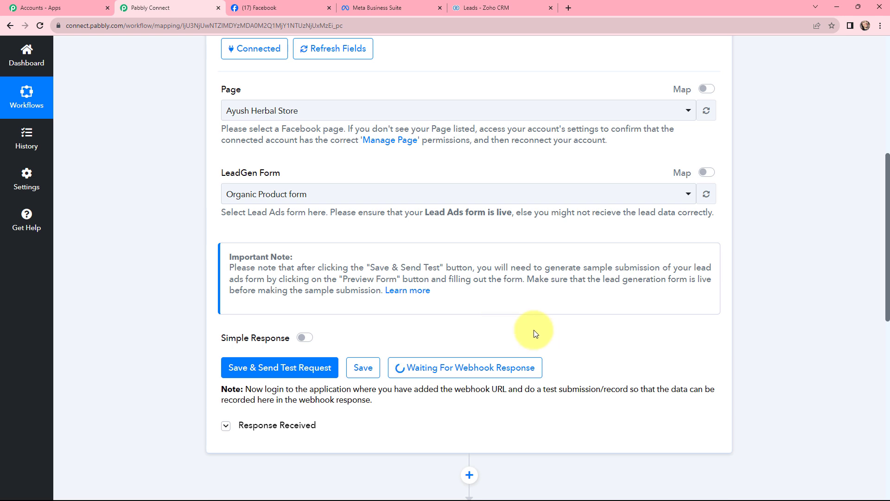
pyautogui.click(569, 8)
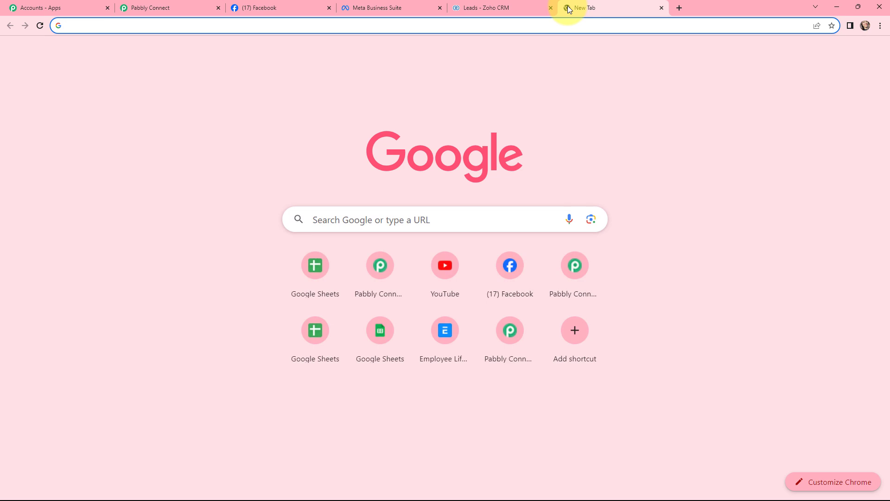
pyautogui.write('meta')
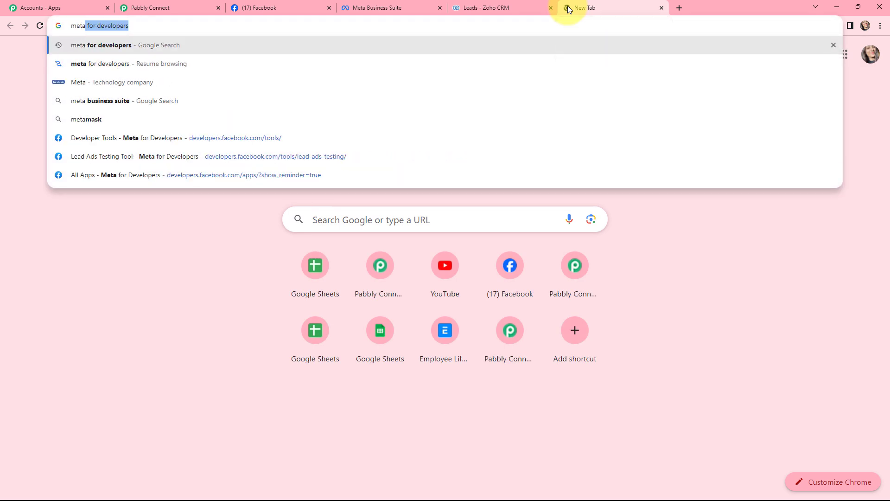
pyautogui.press('Return')
pyautogui.click(185, 162)
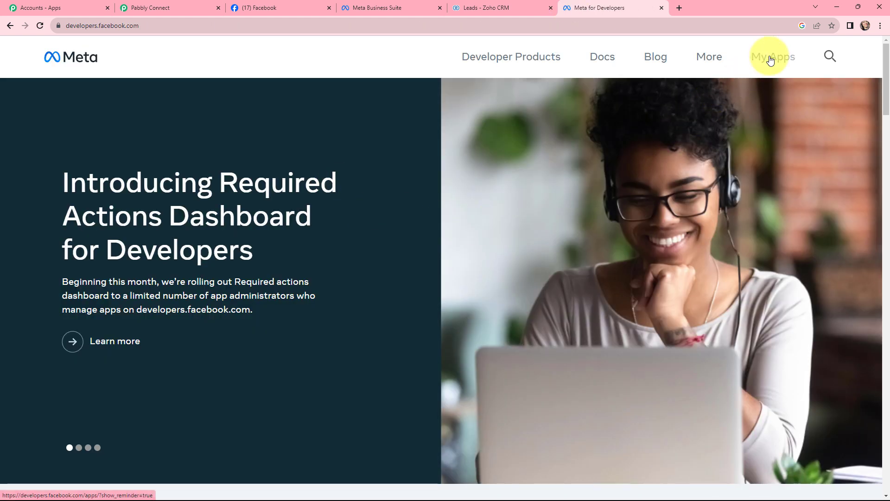
pyautogui.click(771, 60)
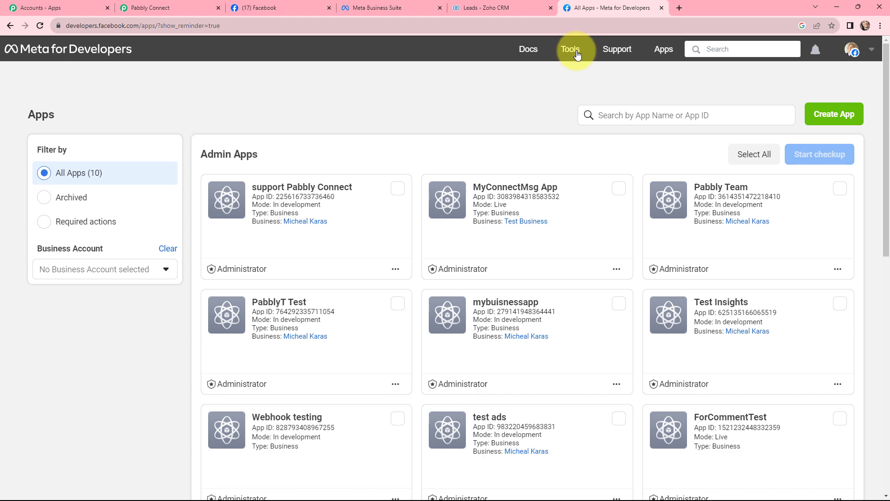
pyautogui.click(577, 54)
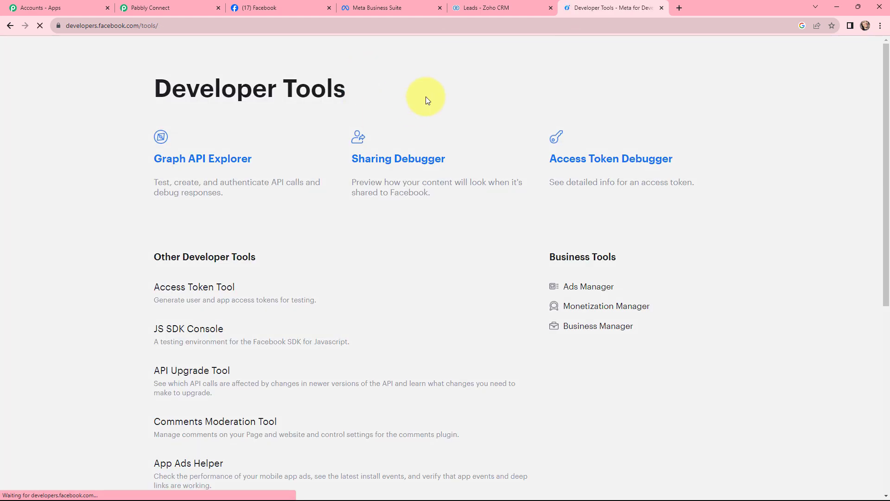
pyautogui.scroll(-5, 430, 143)
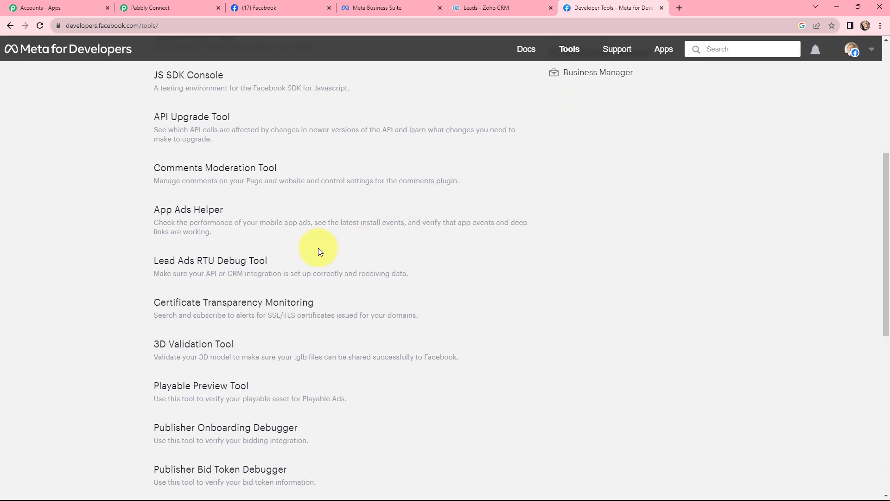
pyautogui.click(210, 262)
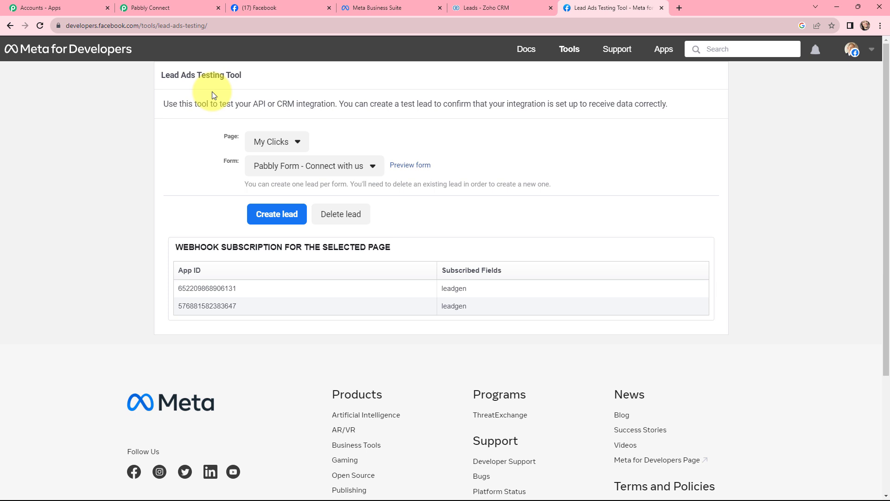
# Choose the Ayush Herbal Store page and its Organic Product form in the Lead Ads Testing Tool.
pyautogui.click(283, 143)
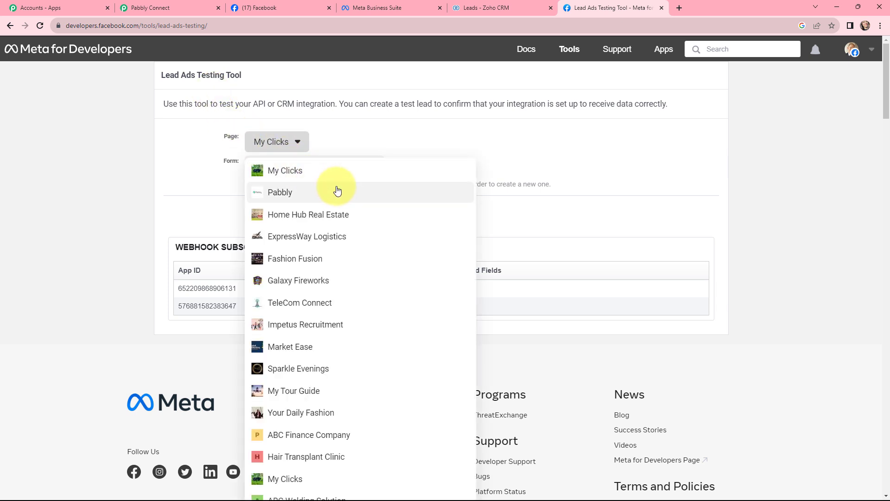
pyautogui.scroll(-8, 337, 191)
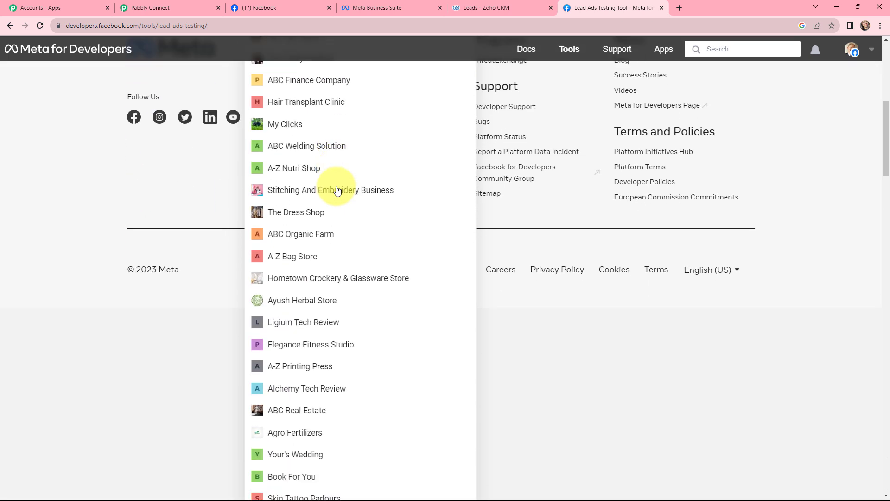
pyautogui.click(284, 282)
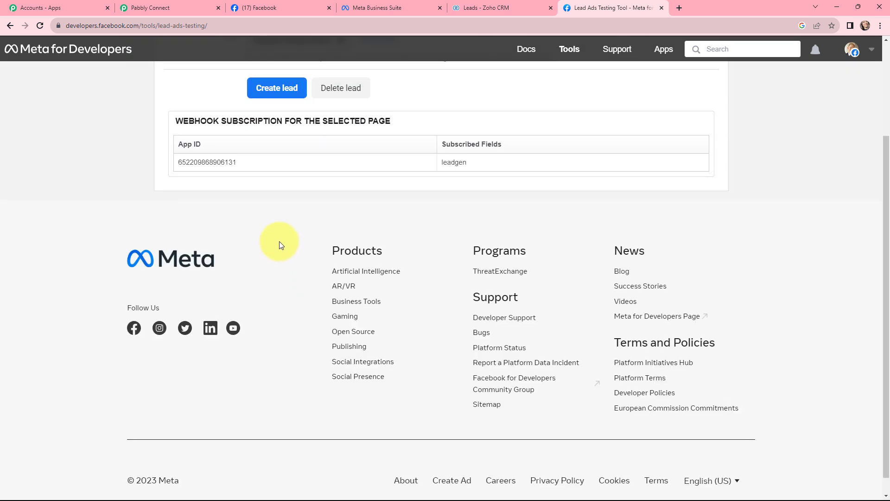
pyautogui.scroll(3, 279, 242)
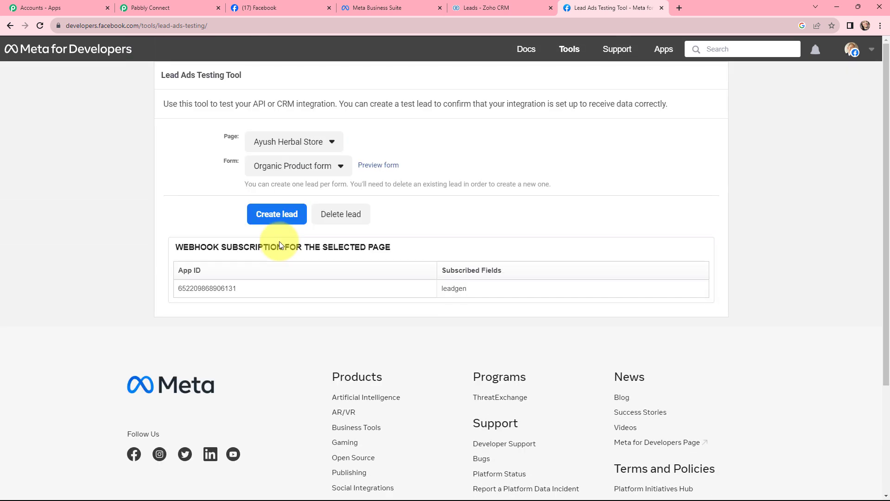
pyautogui.click(334, 167)
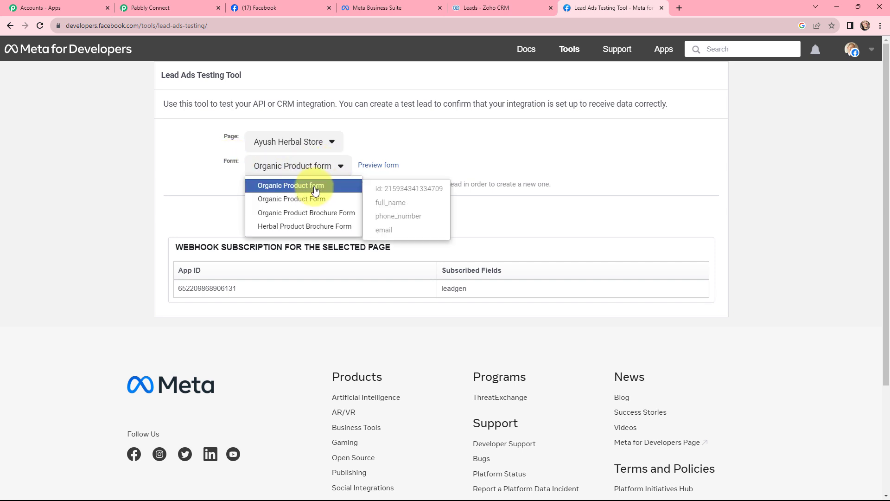
pyautogui.click(313, 187)
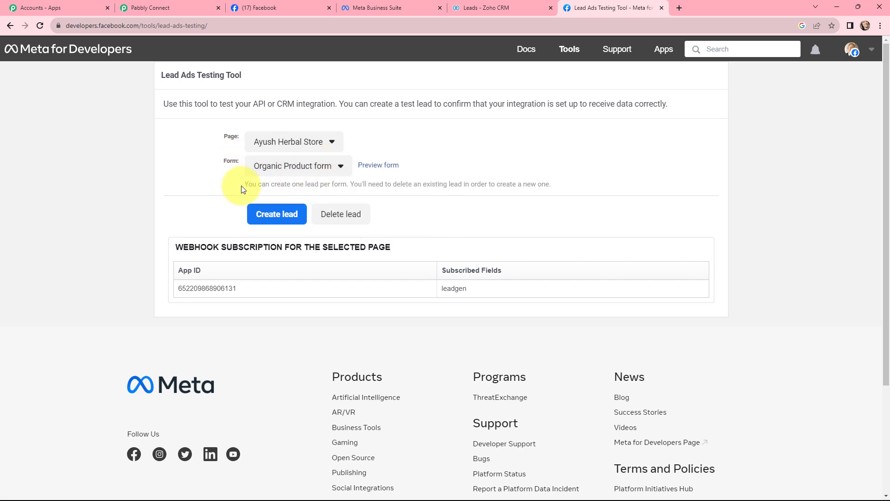
# Submit a test lead with a full name, phone number and email through the form's preview, and close the preview.
pyautogui.click(372, 166)
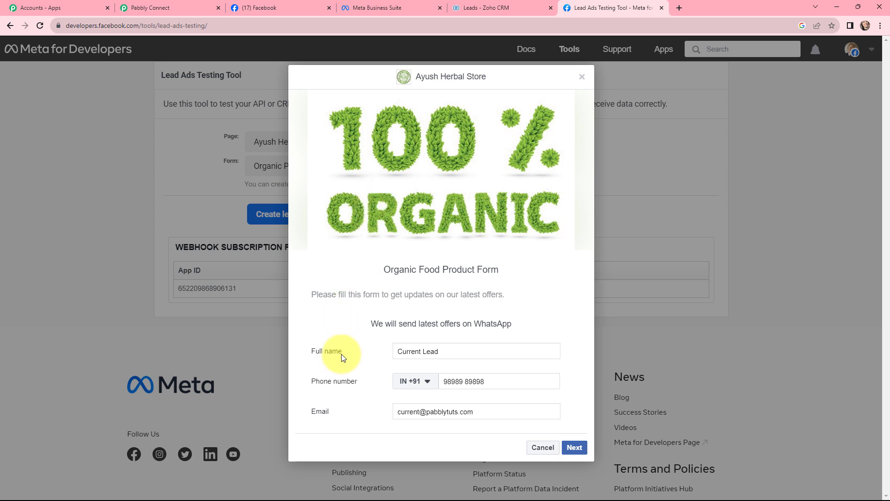
pyautogui.moveTo(342, 355); pyautogui.dragTo(309, 356)
pyautogui.moveTo(355, 382); pyautogui.dragTo(294, 387)
pyautogui.moveTo(336, 411); pyautogui.dragTo(308, 411)
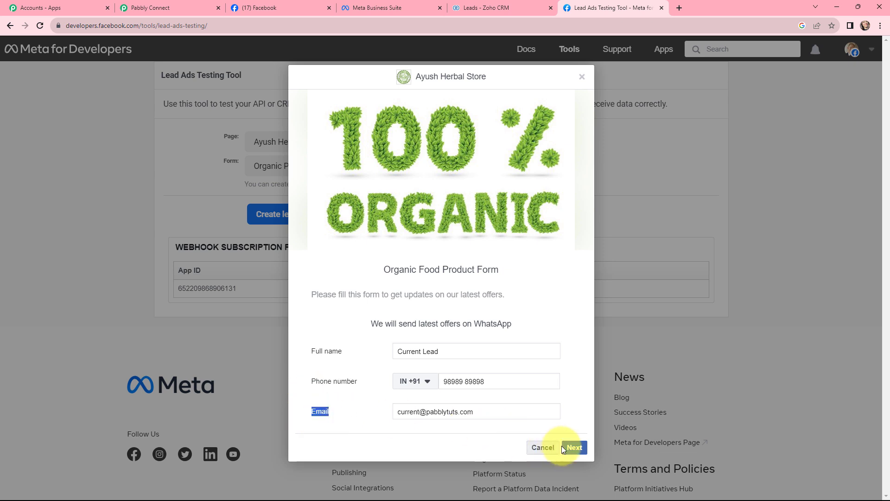
pyautogui.click(574, 448)
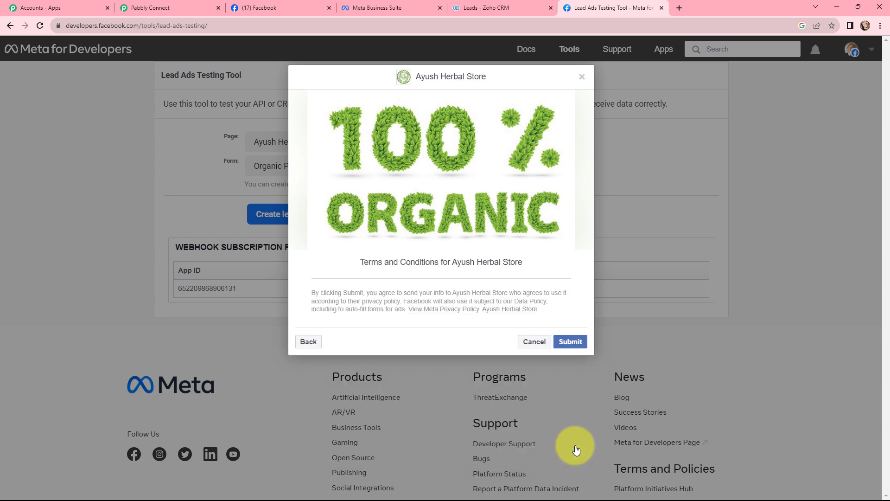
pyautogui.click(571, 342)
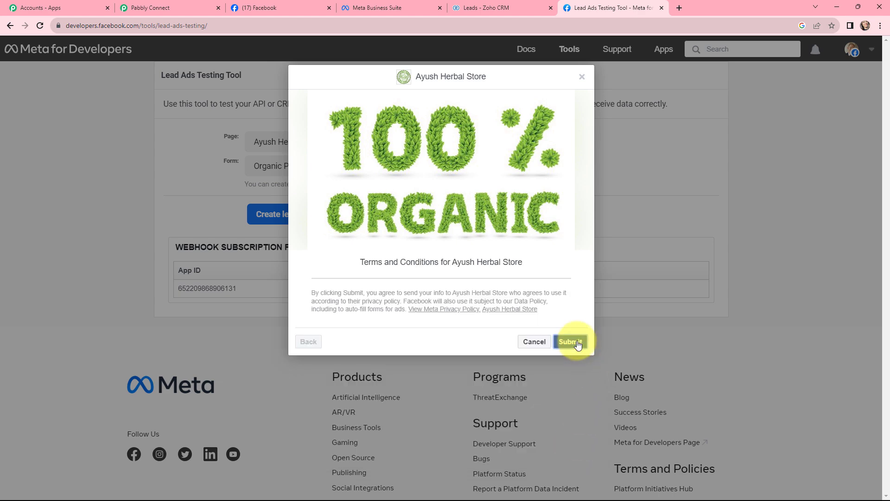
pyautogui.click(583, 78)
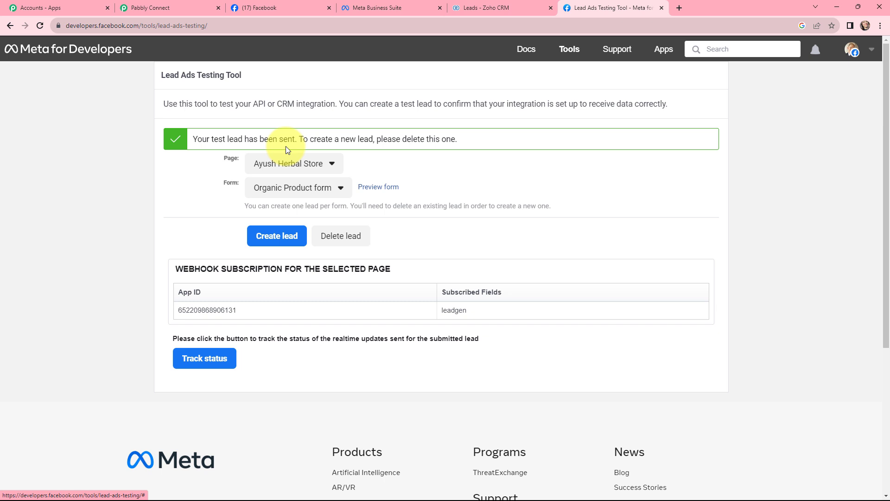
# Return to the Pabbly Connect workflow and check the full name, phone number, email and remaining fields of the received response.
pyautogui.click(153, 8)
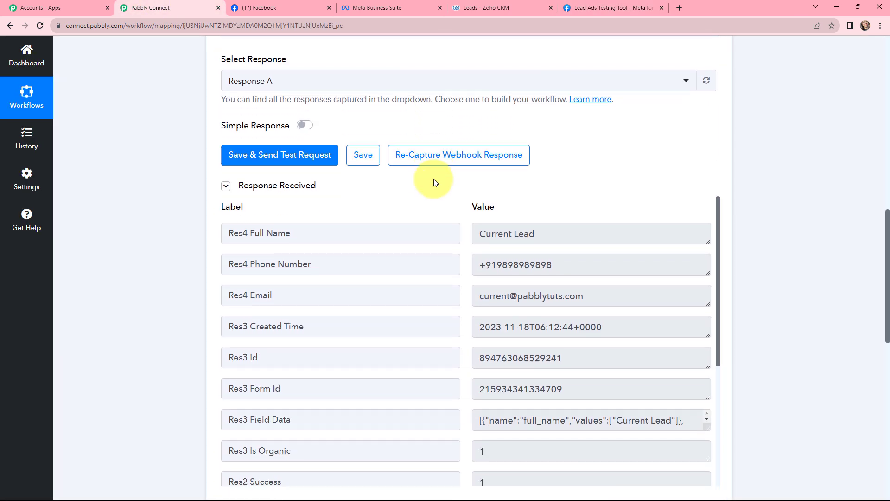
pyautogui.click(553, 236)
pyautogui.moveTo(553, 237); pyautogui.dragTo(476, 234)
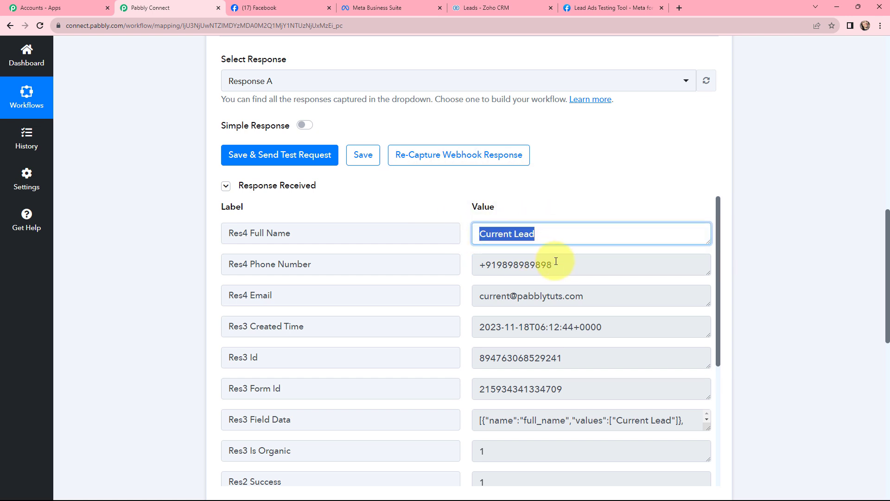
pyautogui.moveTo(561, 263); pyautogui.dragTo(442, 263)
pyautogui.moveTo(610, 292); pyautogui.dragTo(482, 295)
pyautogui.moveTo(480, 326); pyautogui.dragTo(616, 326)
pyautogui.moveTo(716, 263); pyautogui.dragTo(718, 392)
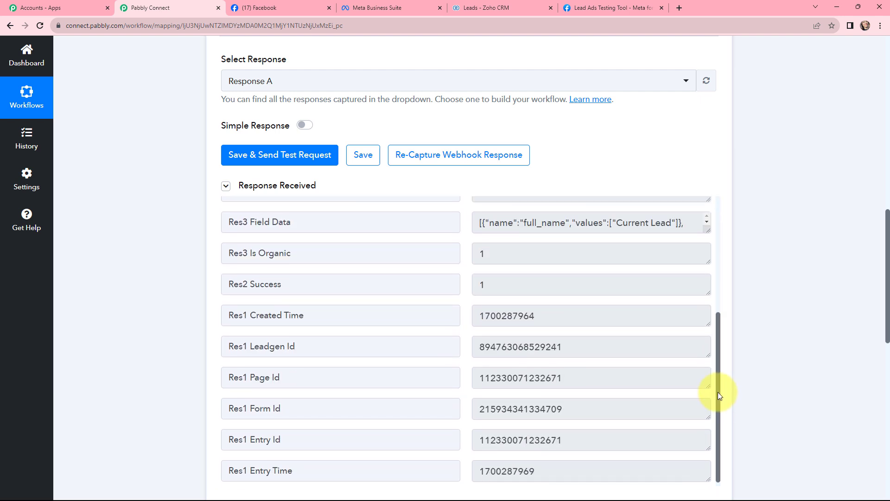
pyautogui.moveTo(721, 324); pyautogui.dragTo(754, 246)
pyautogui.click(753, 250)
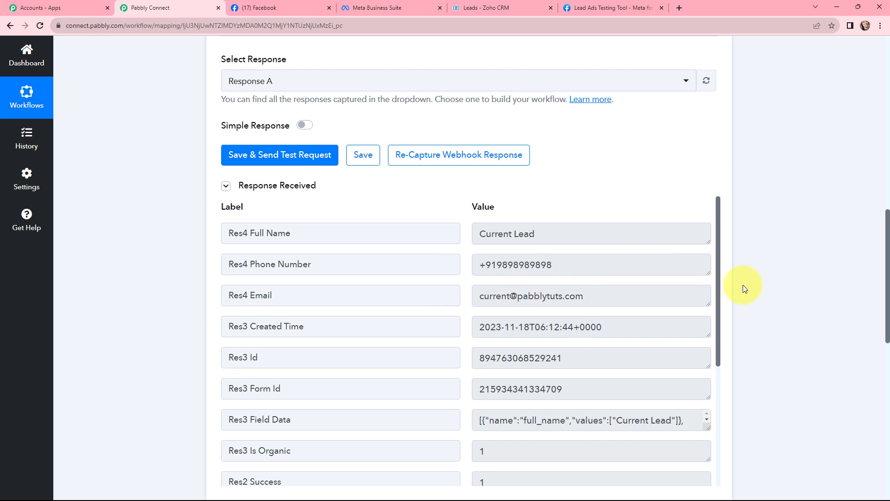
# Collapse the Facebook Lead Ads trigger in the workflow.
pyautogui.scroll(12, 176, 191)
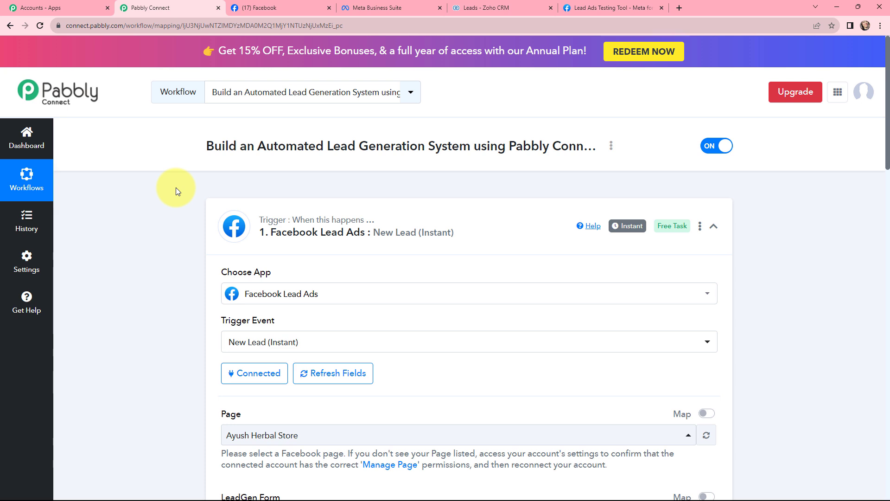
pyautogui.moveTo(621, 227)
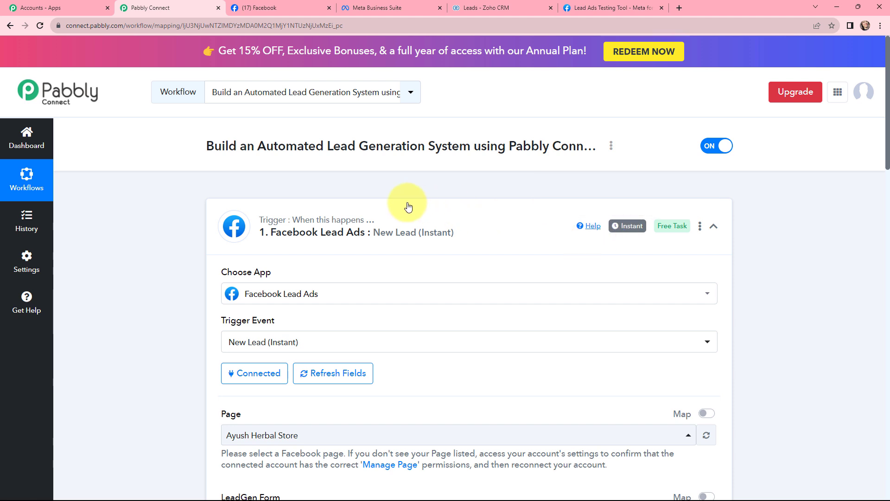
pyautogui.click(216, 205)
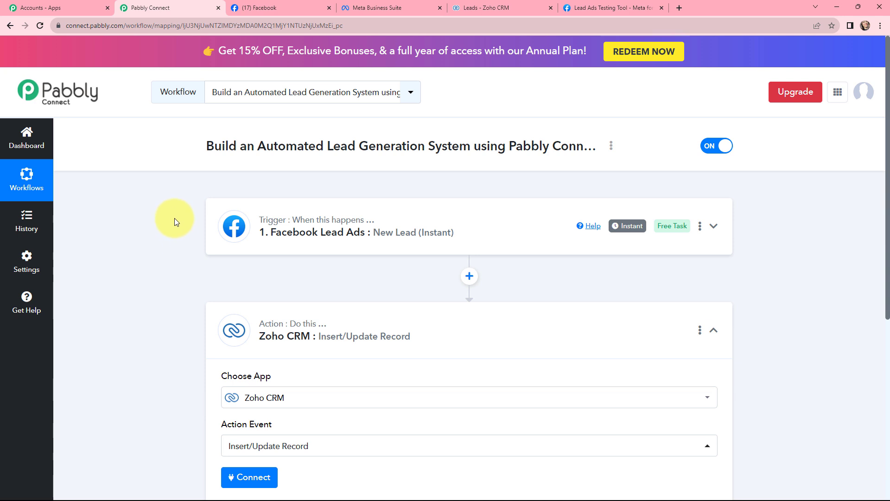
# Start a new Zoho CRM connection for the Insert/Update Record action.
pyautogui.scroll(-2, 175, 218)
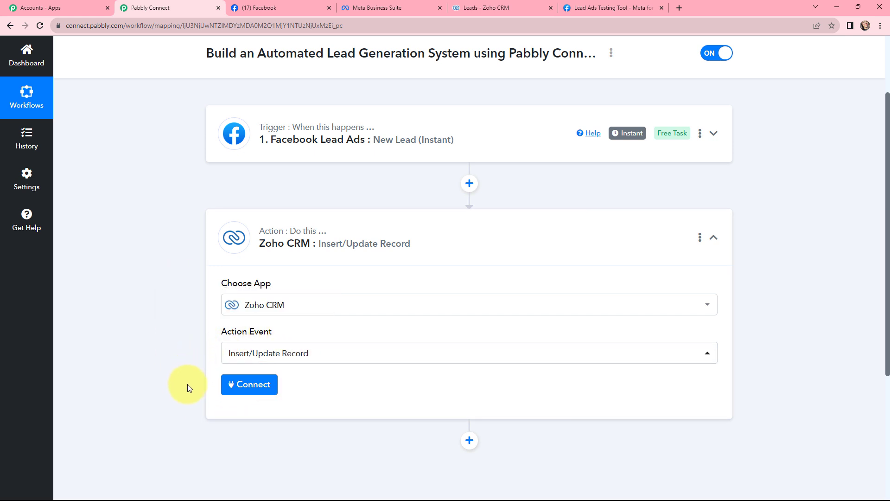
pyautogui.click(247, 385)
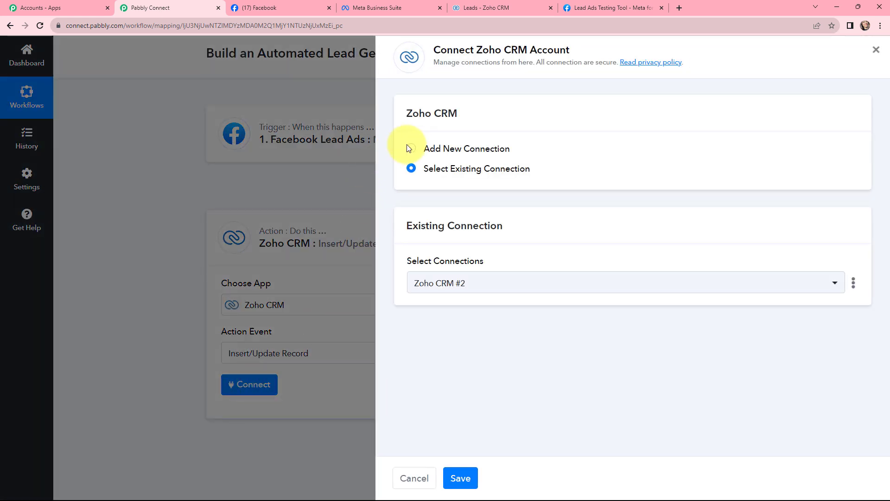
pyautogui.click(410, 148)
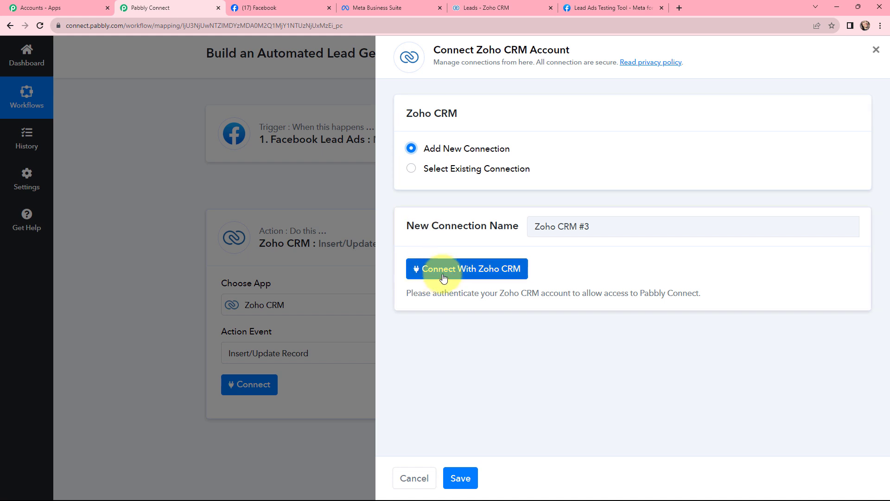
pyautogui.click(461, 274)
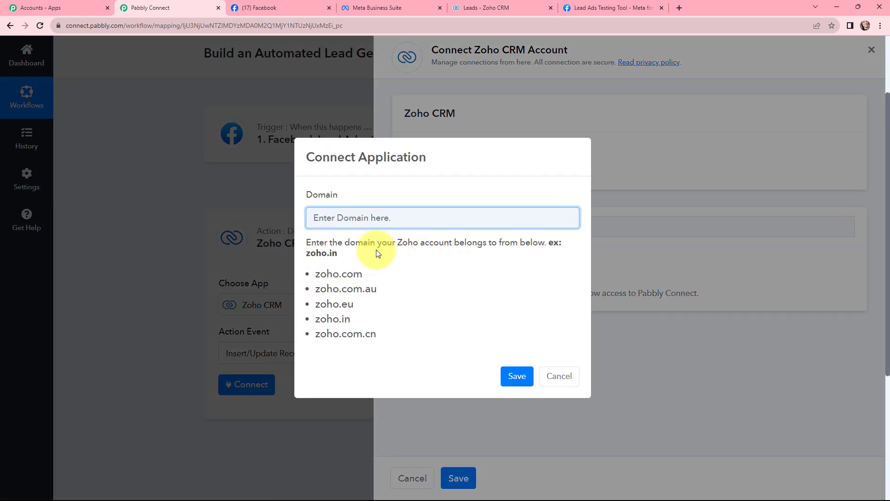
# Copy the domain from the Zoho CRM account's web address and save zoho.in as the new connection's domain.
pyautogui.click(503, 7)
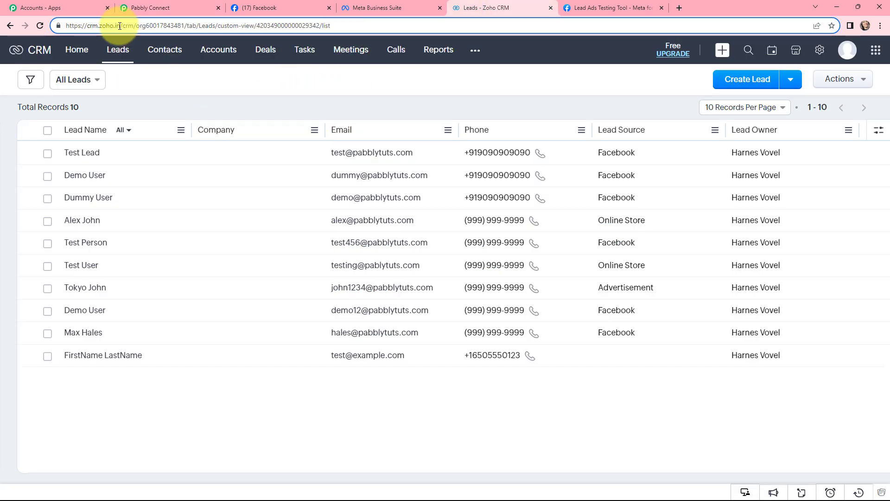
pyautogui.moveTo(120, 25); pyautogui.dragTo(98, 26)
pyautogui.hotkey('ctrl', 'c')
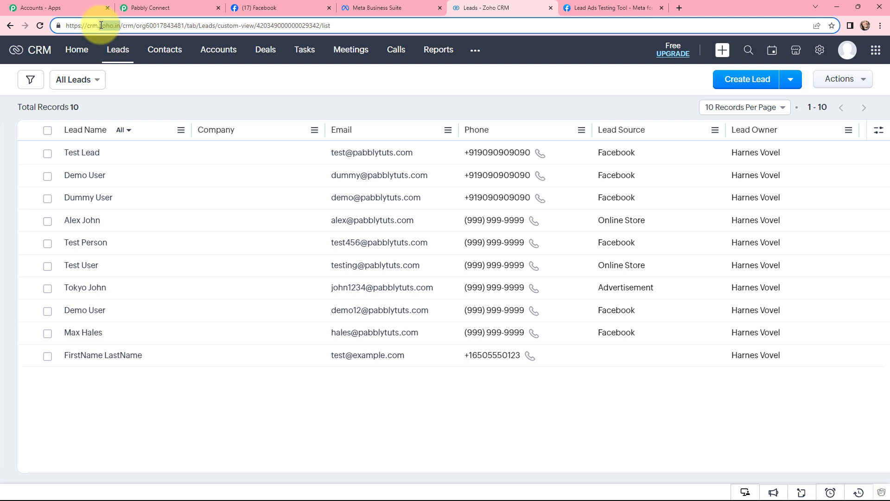
pyautogui.click(158, 7)
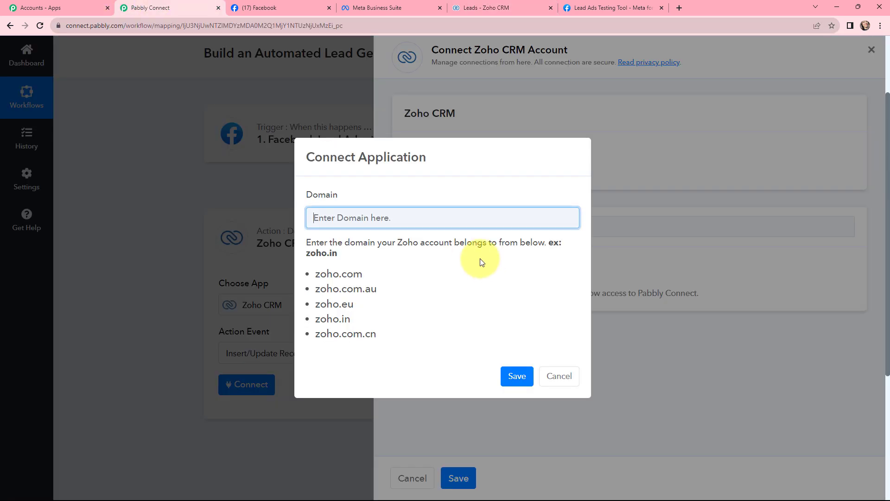
pyautogui.click(430, 222)
pyautogui.hotkey('ctrl', 'v')
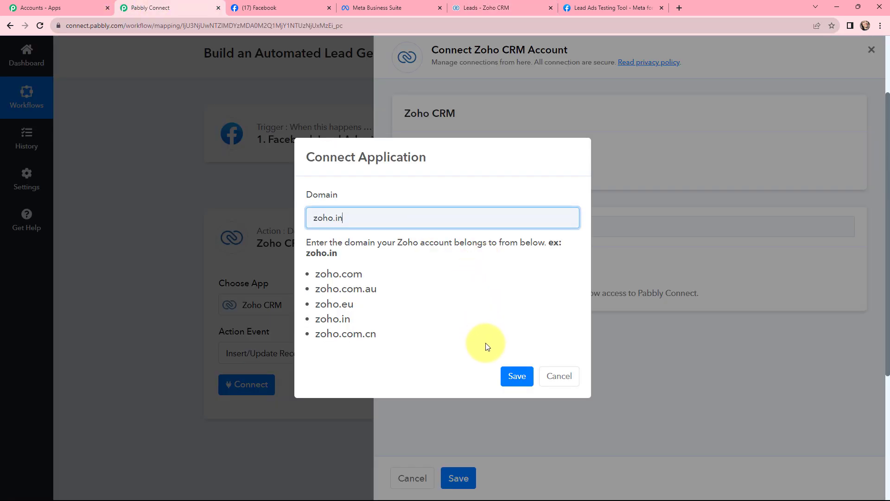
pyautogui.click(515, 376)
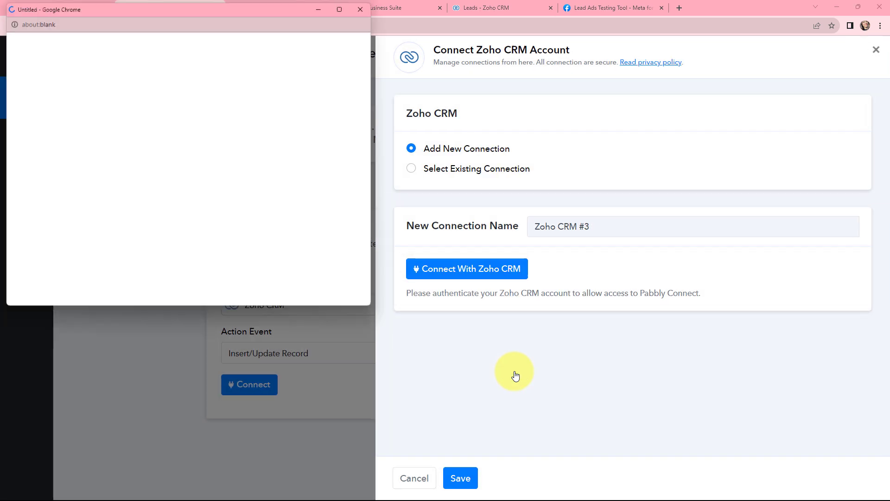
# Authorize Pabbly Connect to access the Zoho CRM account and set the record's module to Leads.
pyautogui.scroll(-2, 205, 211)
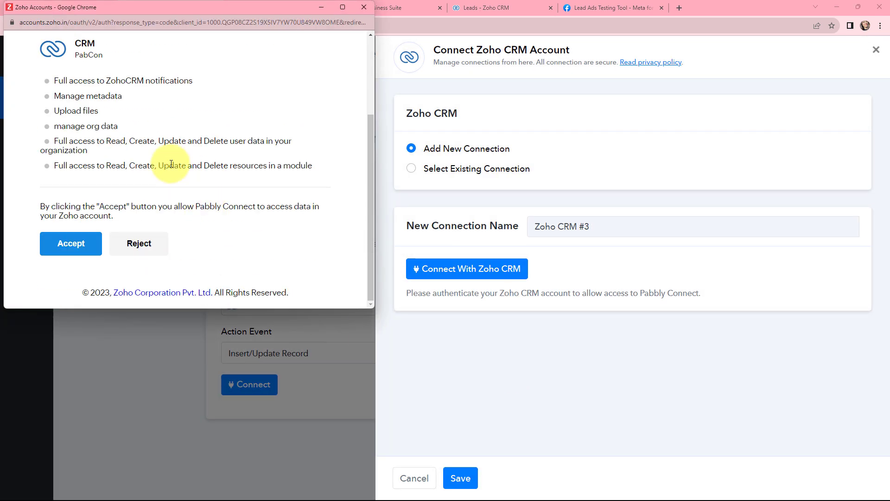
pyautogui.click(65, 249)
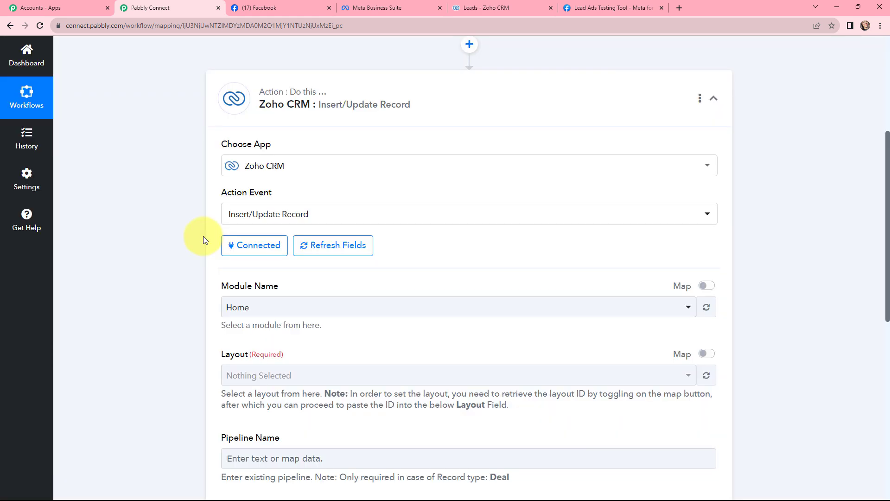
pyautogui.scroll(-3, 195, 193)
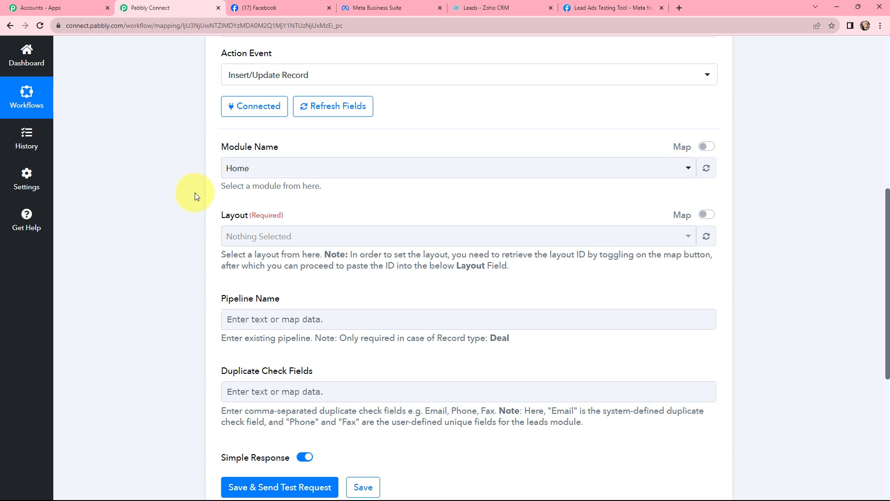
pyautogui.click(260, 169)
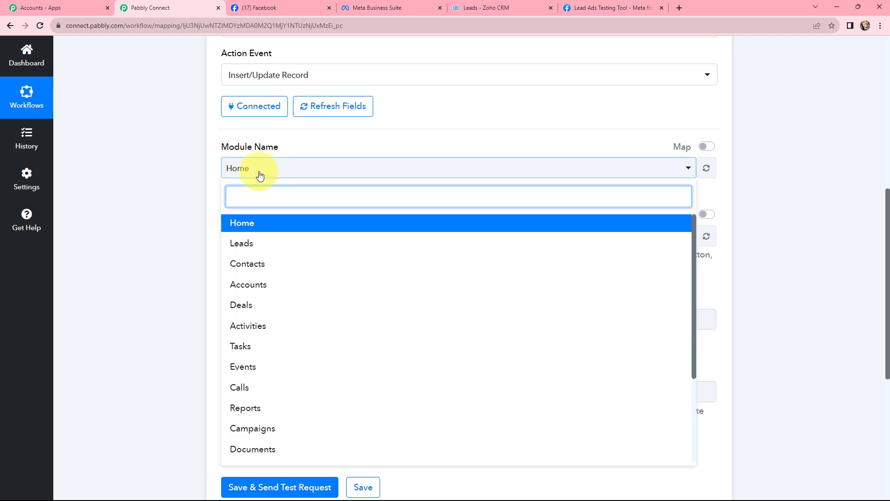
pyautogui.click(251, 245)
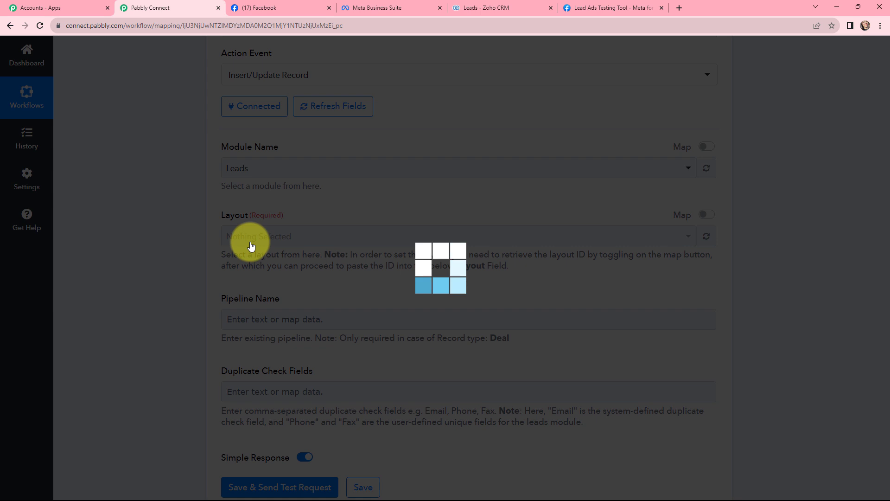
# Look through the Leads module's fields and the Facebook Lead Ads data available for mapping to First Name.
pyautogui.scroll(-1, 197, 187)
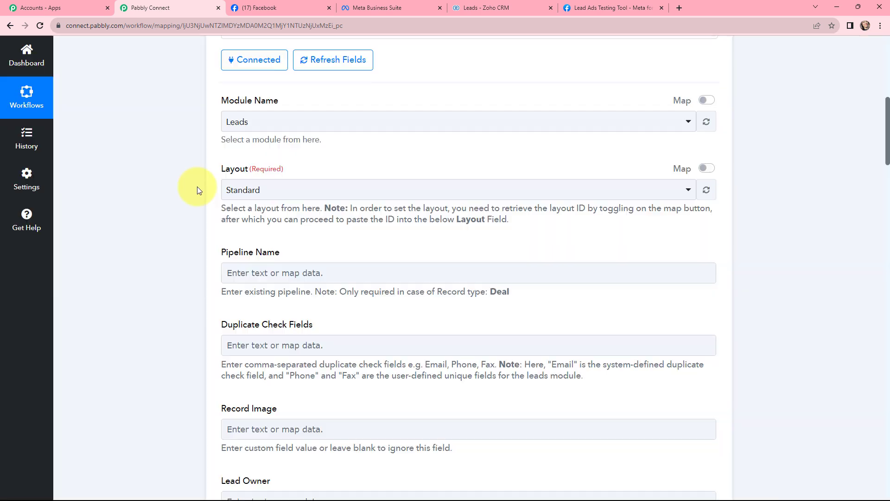
pyautogui.scroll(-7, 215, 137)
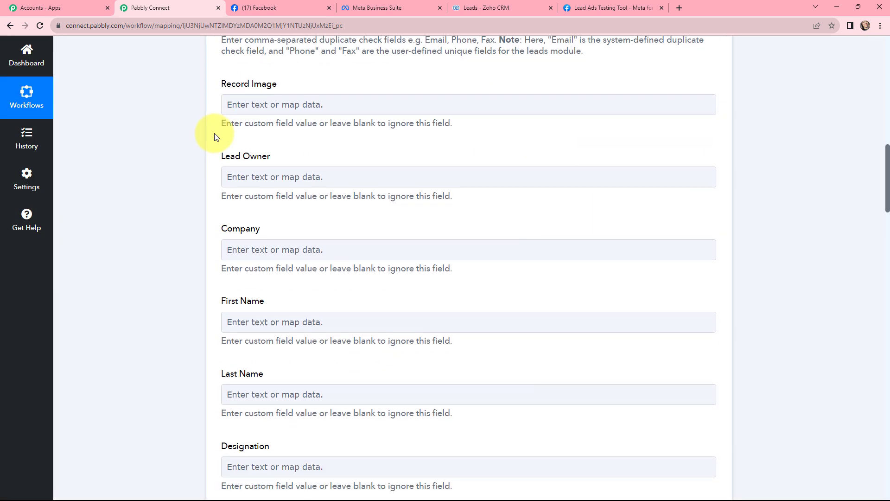
pyautogui.scroll(-4, 215, 137)
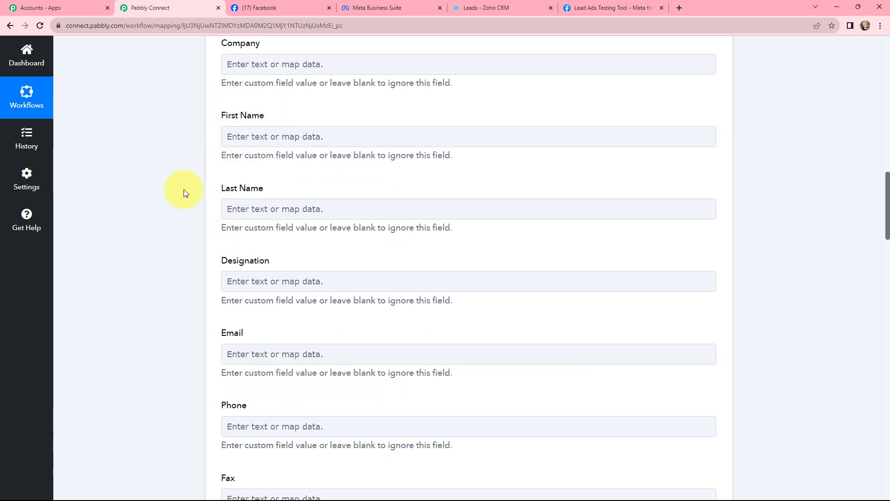
pyautogui.click(249, 138)
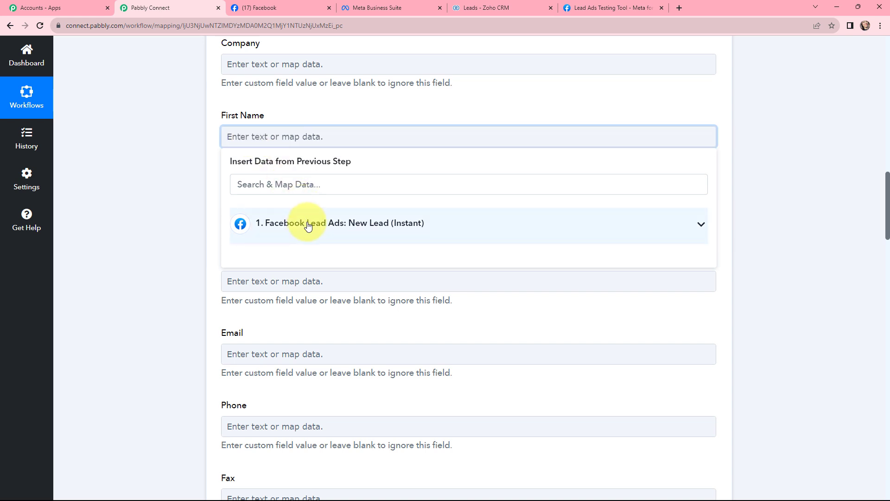
pyautogui.click(333, 225)
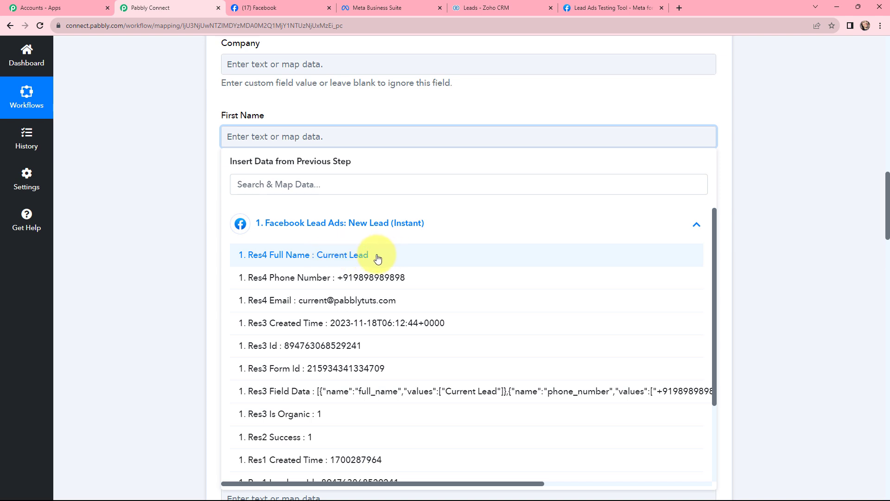
pyautogui.click(187, 249)
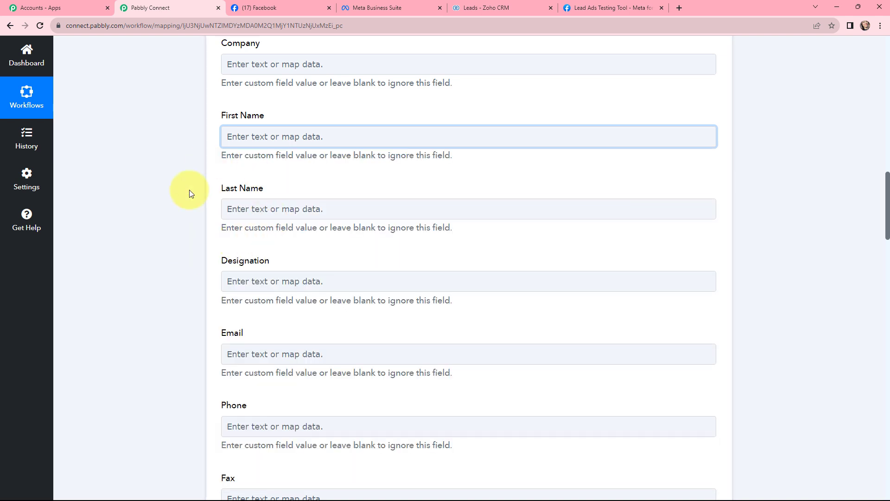
# Add a Text Formatter by Pabbly action with the Split Text event between the trigger and Zoho CRM, and connect it.
pyautogui.scroll(10, 186, 184)
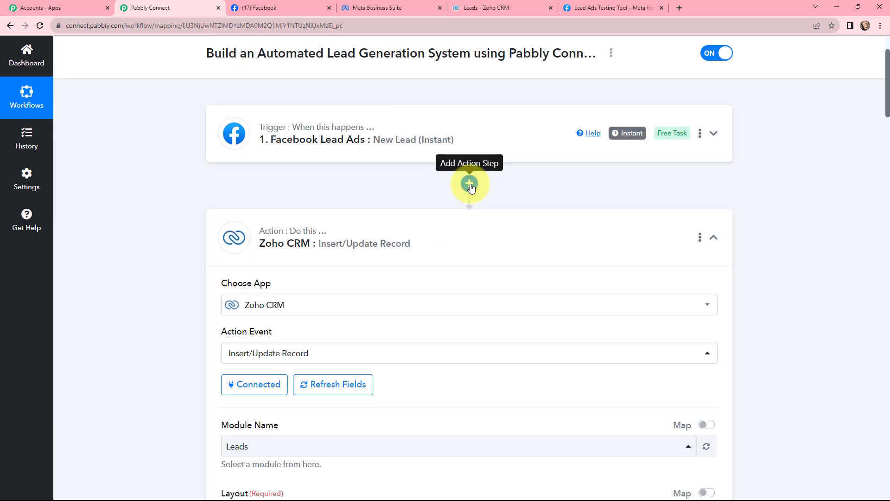
pyautogui.click(470, 184)
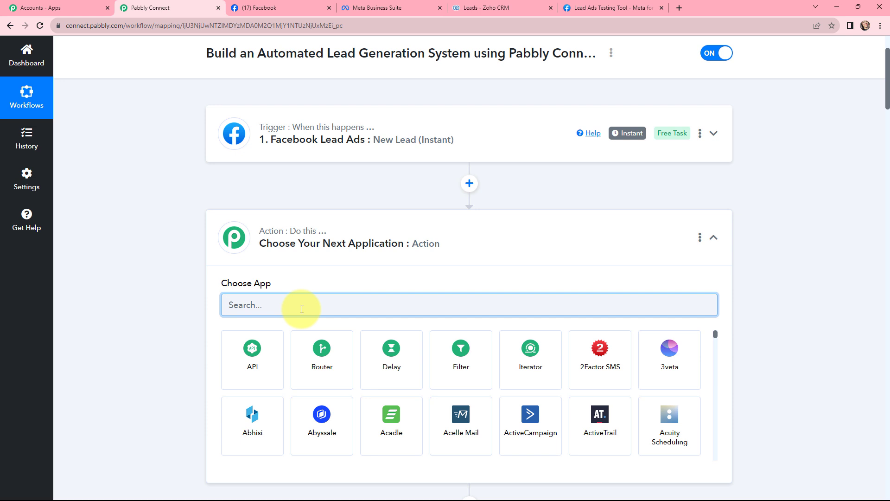
pyautogui.write('text')
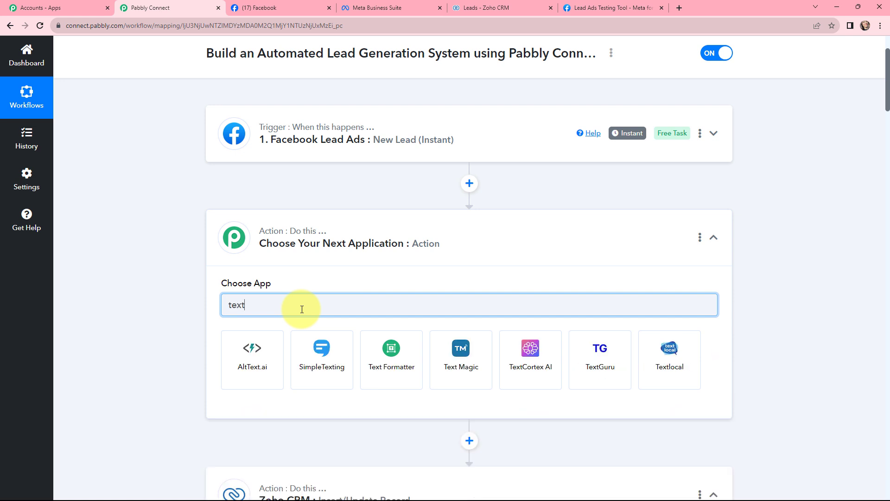
pyautogui.click(391, 351)
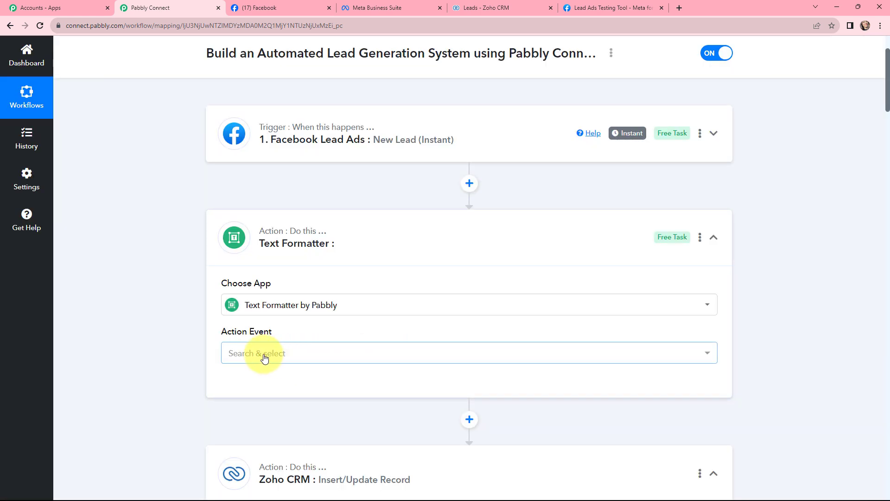
pyautogui.click(264, 356)
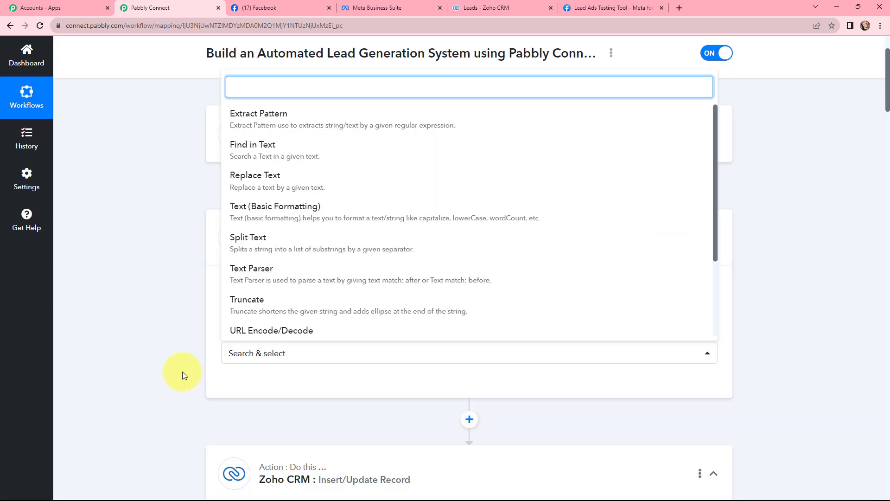
pyautogui.write('sp')
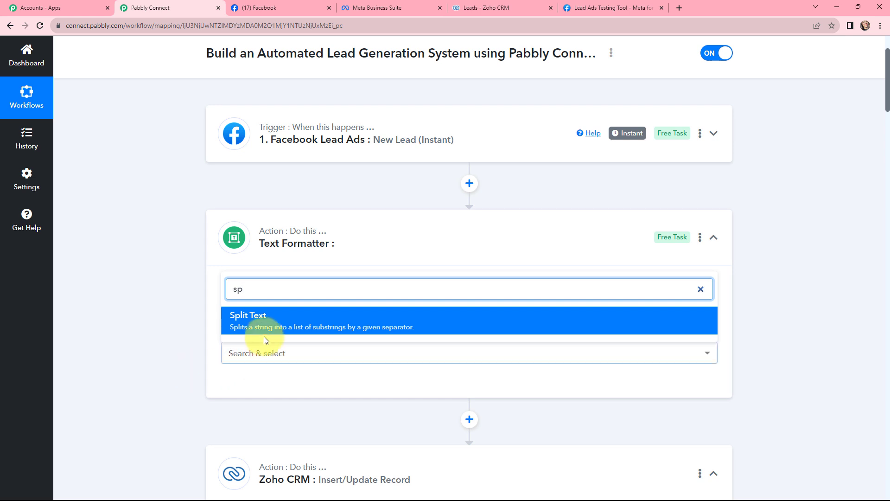
pyautogui.click(259, 324)
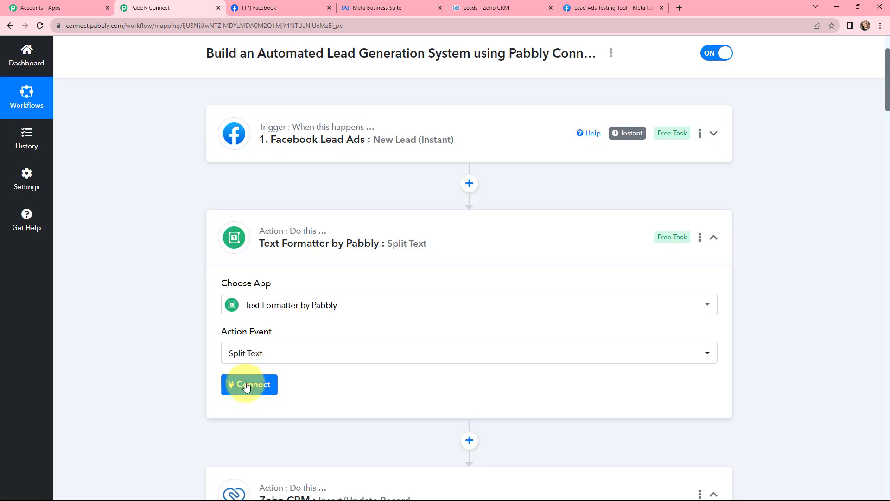
pyautogui.click(247, 386)
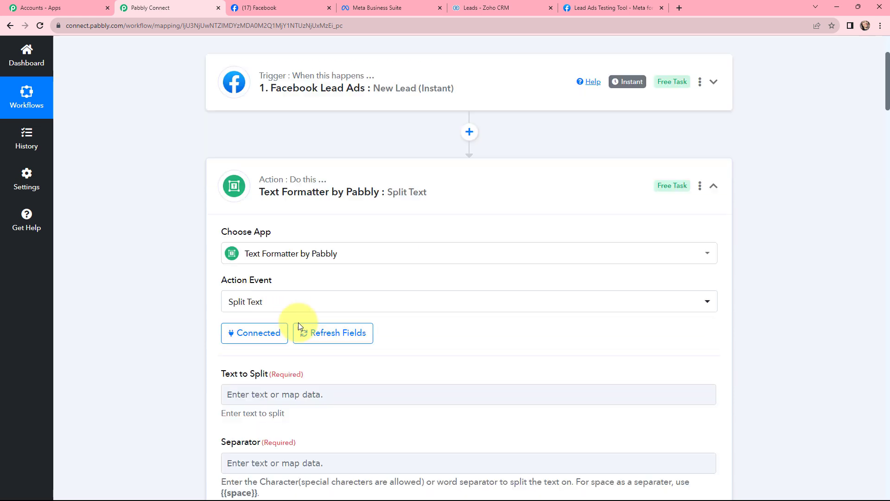
# Map the lead's full name from the Facebook Lead Ads response as the text to split.
pyautogui.scroll(-3, 298, 322)
pyautogui.click(317, 260)
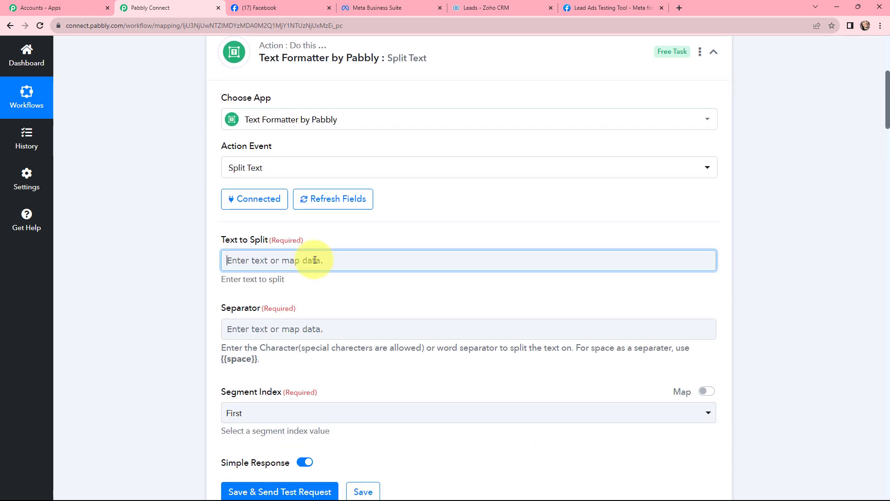
pyautogui.click(316, 346)
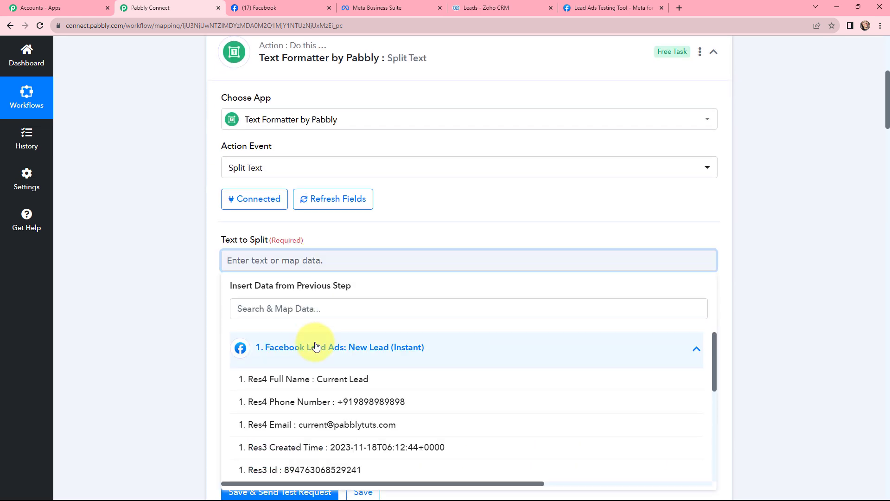
pyautogui.click(323, 379)
pyautogui.click(189, 324)
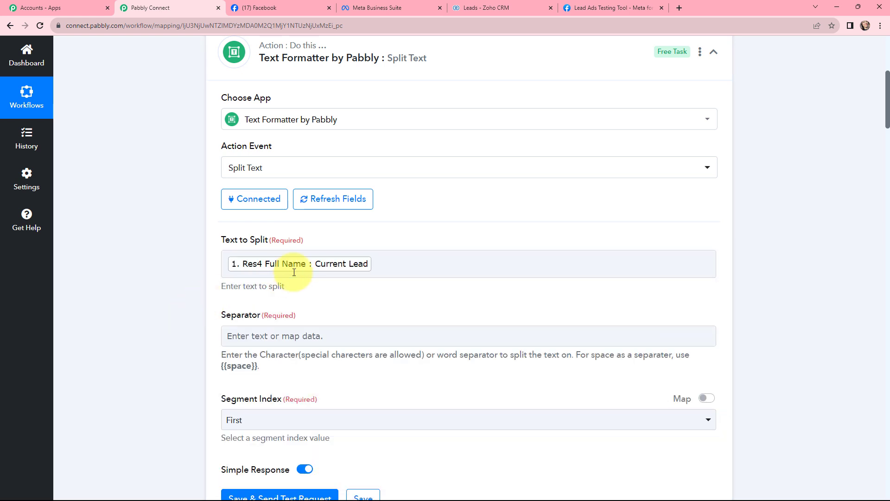
# Set the split separator to {{space}}, copied from the field's help text.
pyautogui.scroll(-2, 278, 278)
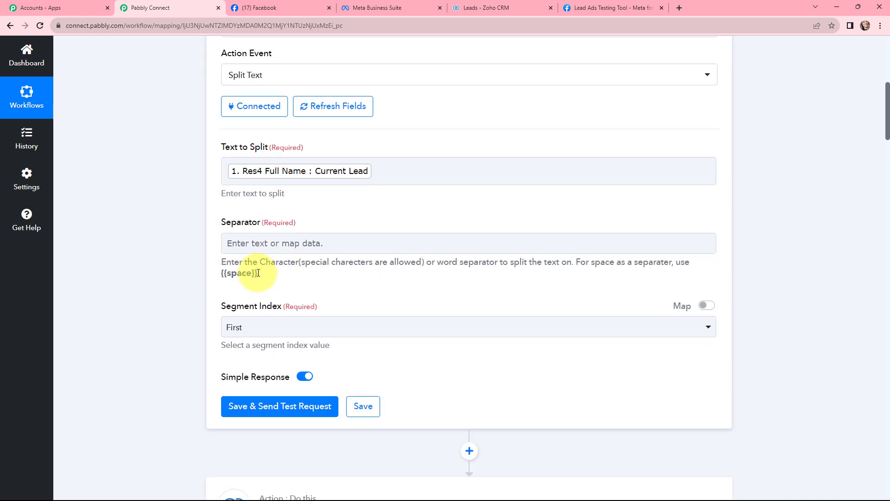
pyautogui.moveTo(258, 274); pyautogui.dragTo(216, 281)
pyautogui.hotkey('ctrl', 'c')
pyautogui.click(250, 250)
pyautogui.hotkey('ctrl', 'v')
pyautogui.click(198, 249)
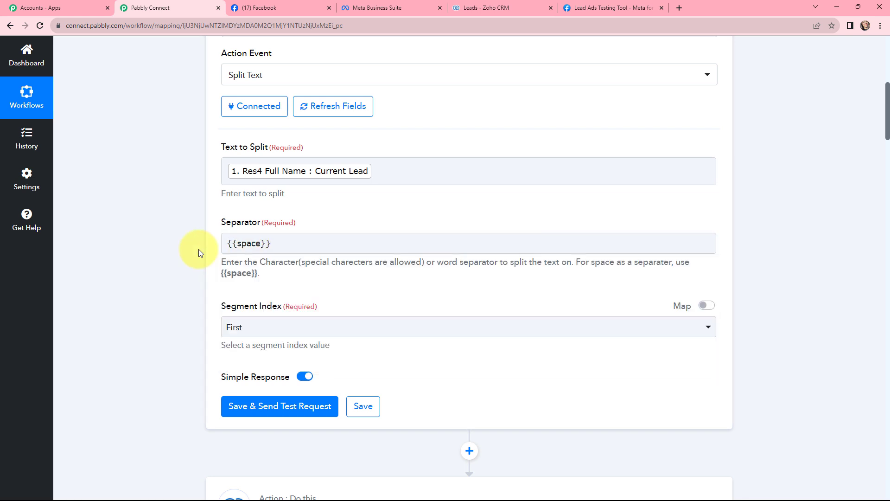
# Set the segment index to All, then save the Split Text action and send a test request.
pyautogui.click(273, 326)
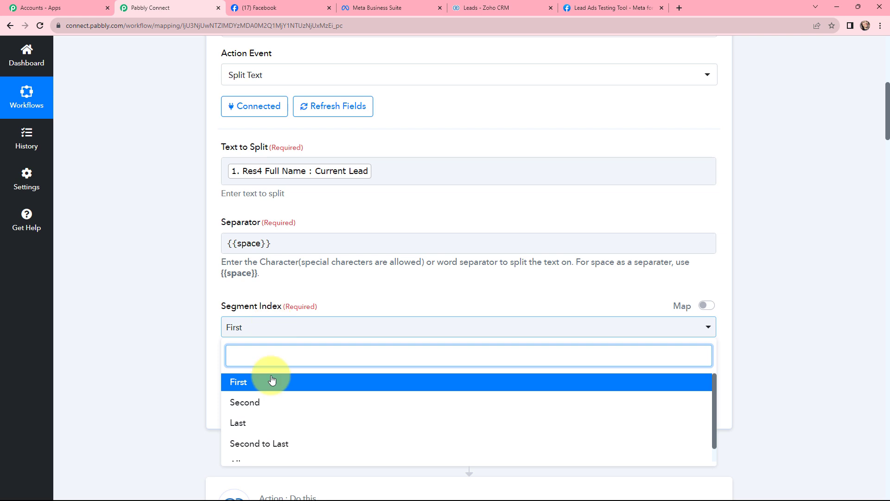
pyautogui.scroll(-1, 258, 398)
pyautogui.click(252, 449)
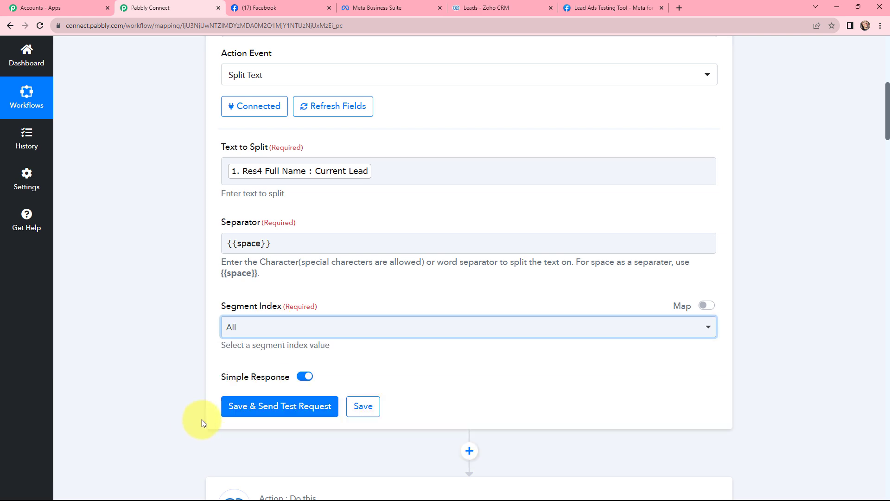
pyautogui.click(274, 410)
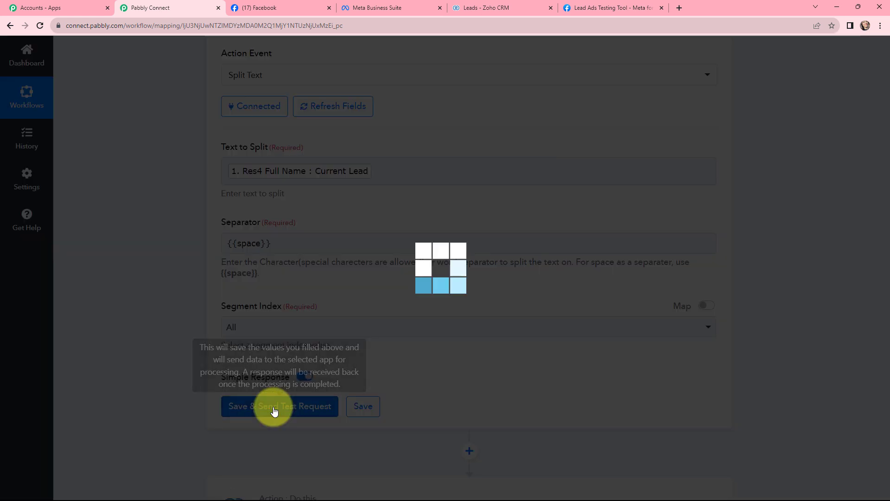
# Check the separated name parts in the Split Text action's received response.
pyautogui.scroll(-3, 453, 223)
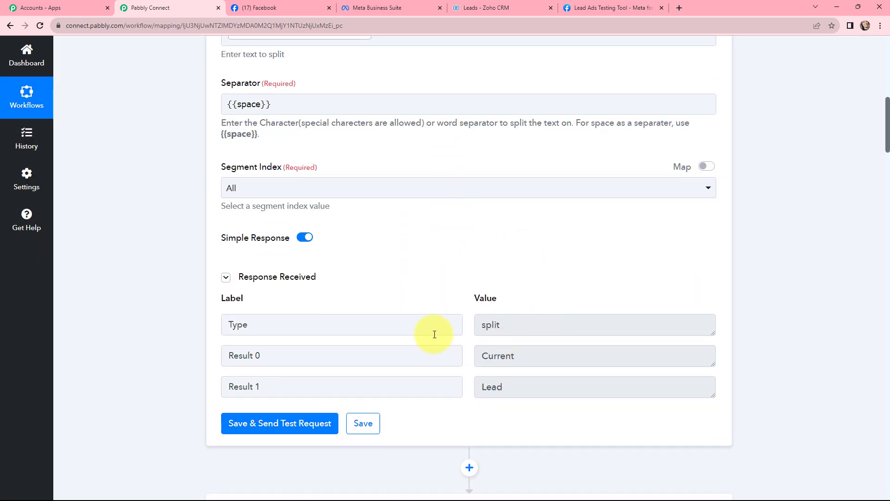
pyautogui.click(526, 355)
pyautogui.moveTo(526, 356); pyautogui.dragTo(477, 355)
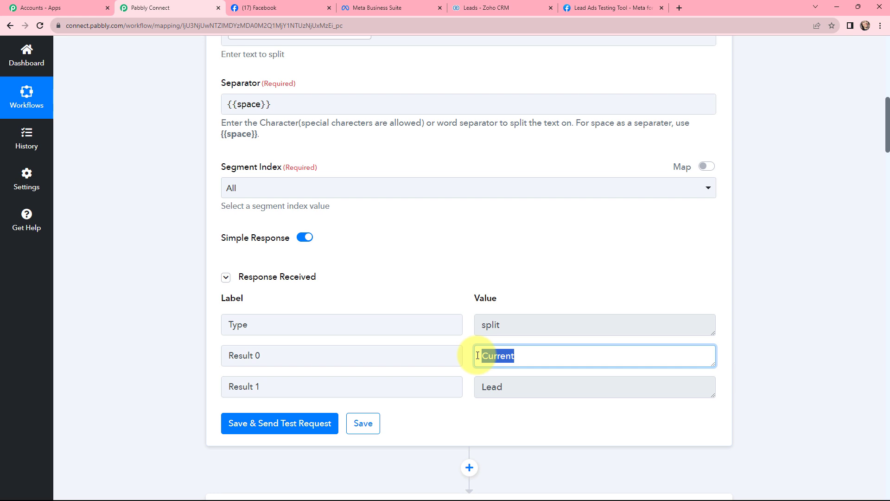
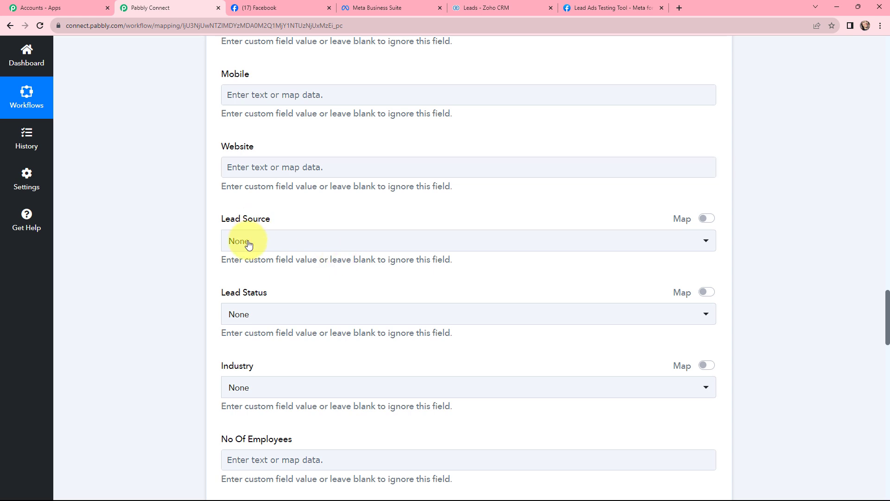
# Set the Zoho CRM record's lead source to Facebook.
pyautogui.click(246, 241)
pyautogui.scroll(-1, 283, 347)
pyautogui.scroll(-5, 283, 347)
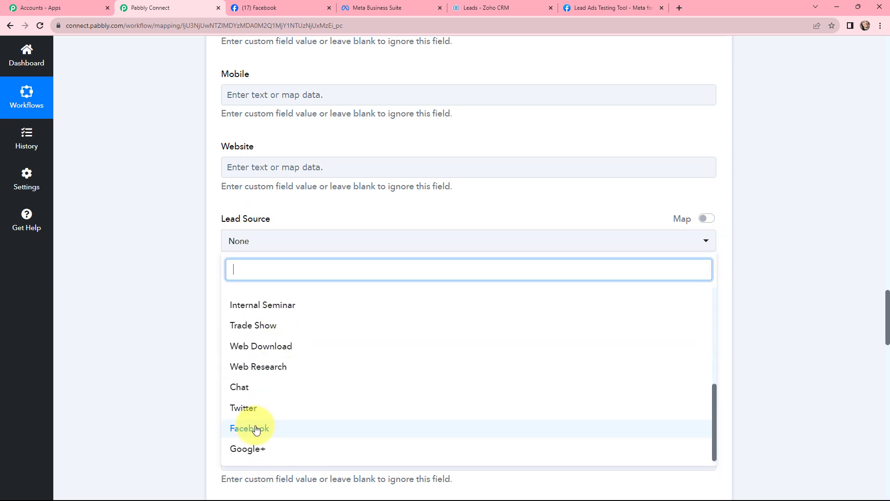
pyautogui.click(256, 429)
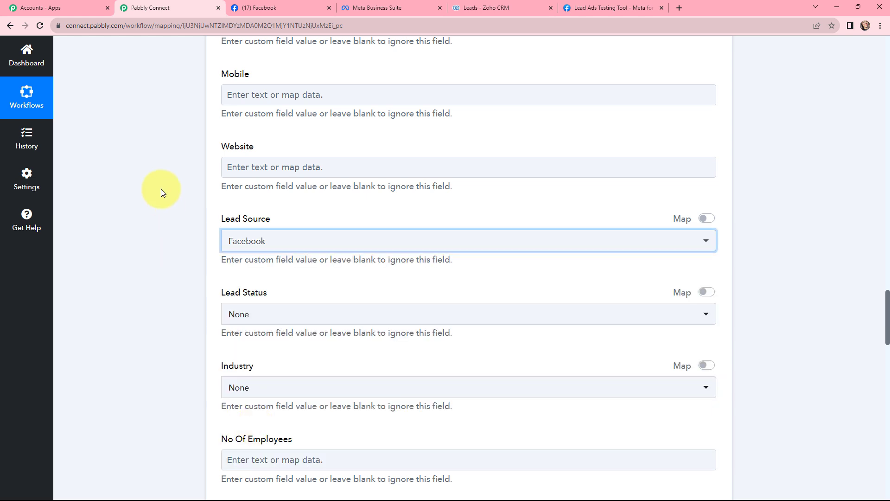
# Review the mapped first name, last name, email and phone fields in the Zoho CRM action.
pyautogui.scroll(5, 158, 153)
pyautogui.scroll(4, 188, 184)
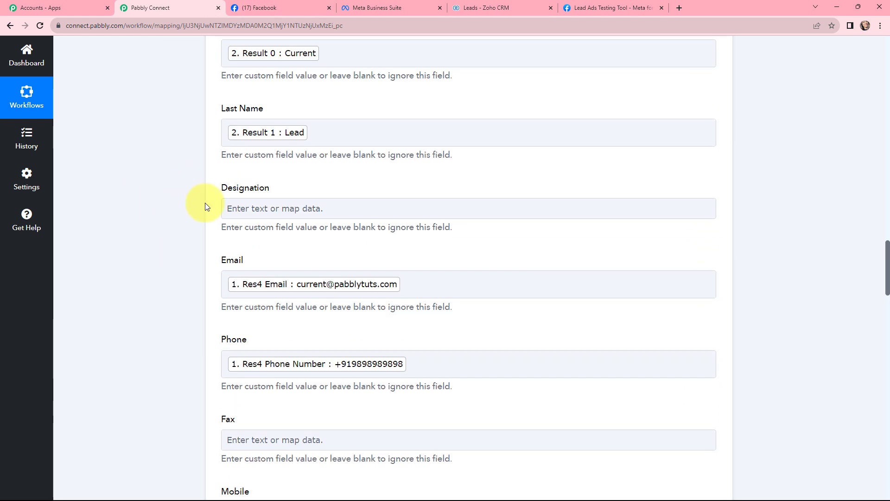
pyautogui.click(238, 216)
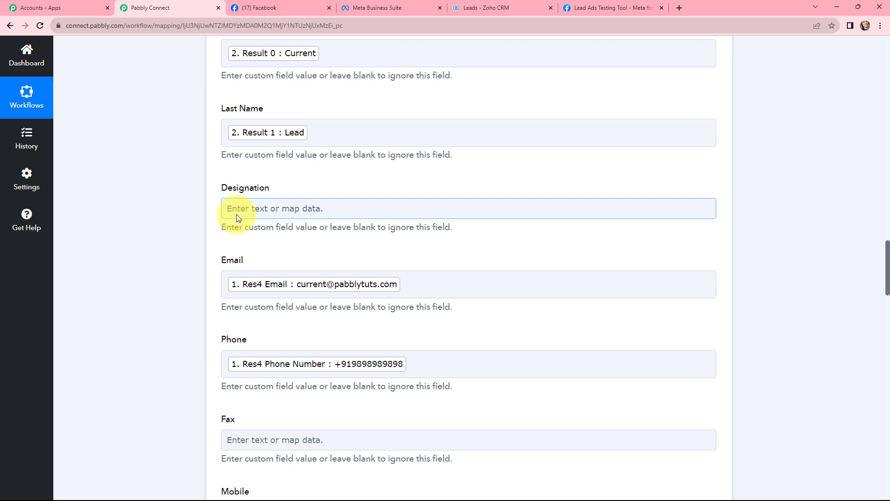
pyautogui.click(162, 243)
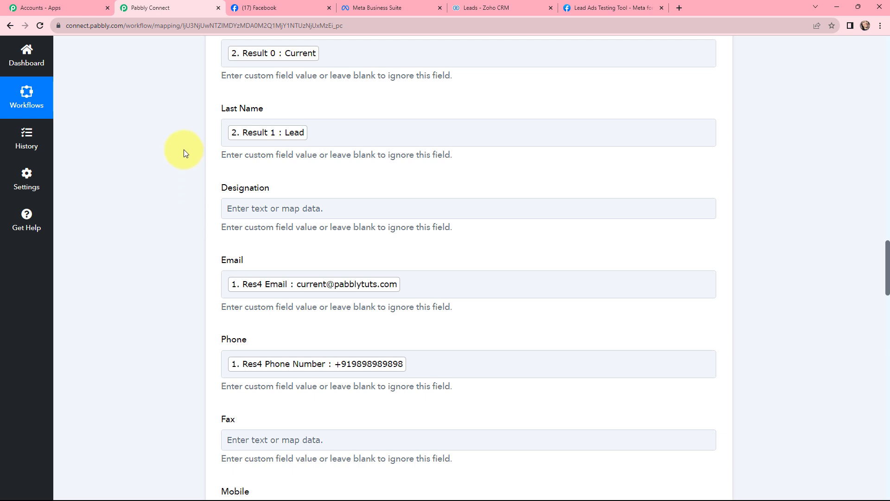
# Save the Zoho CRM Insert/Update Record action and send a test request.
pyautogui.scroll(-15, 184, 149)
pyautogui.scroll(-8, 184, 153)
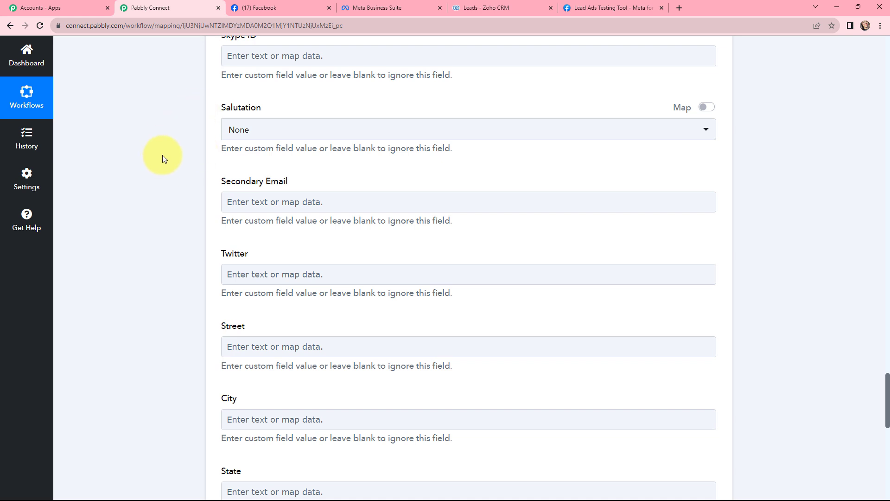
pyautogui.scroll(-5, 171, 129)
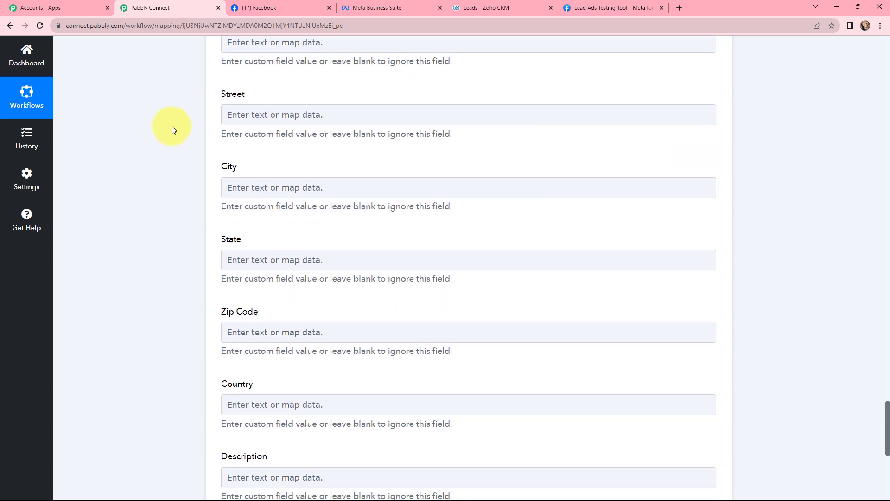
pyautogui.scroll(-7, 175, 124)
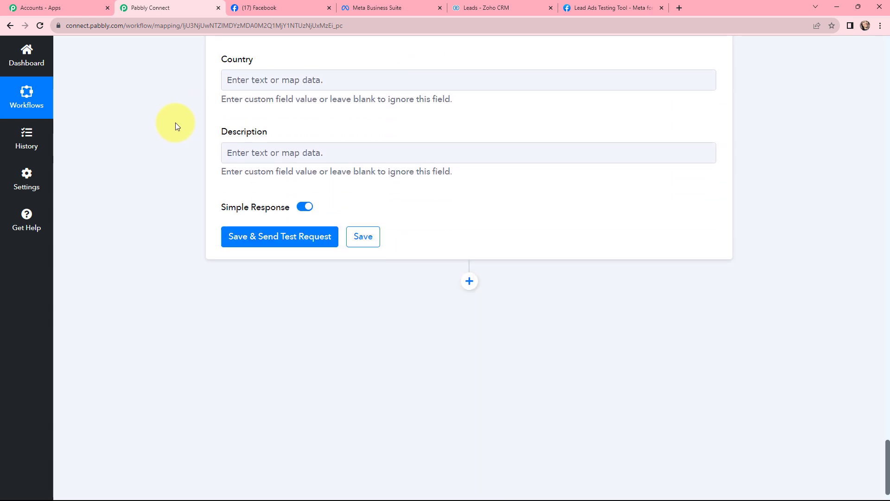
pyautogui.click(276, 237)
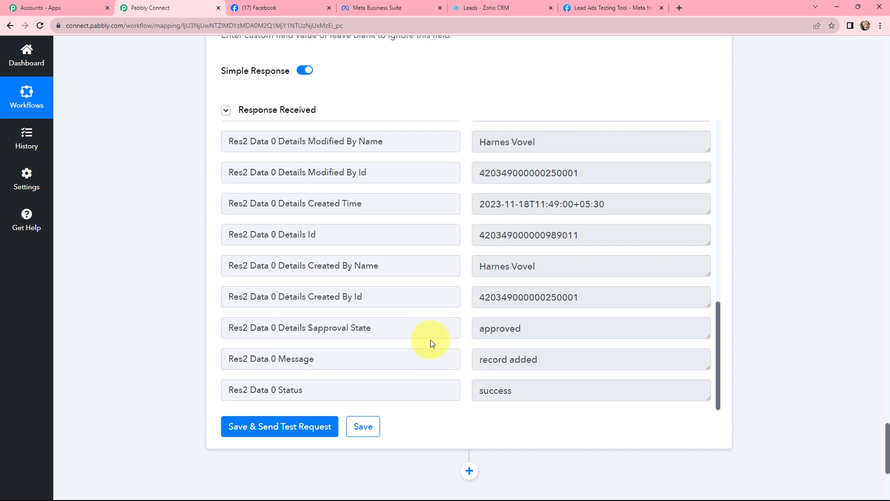
# Switch to Zoho CRM and check the newly added test lead's details, then return to the Pabbly Connect workflow.
pyautogui.click(506, 8)
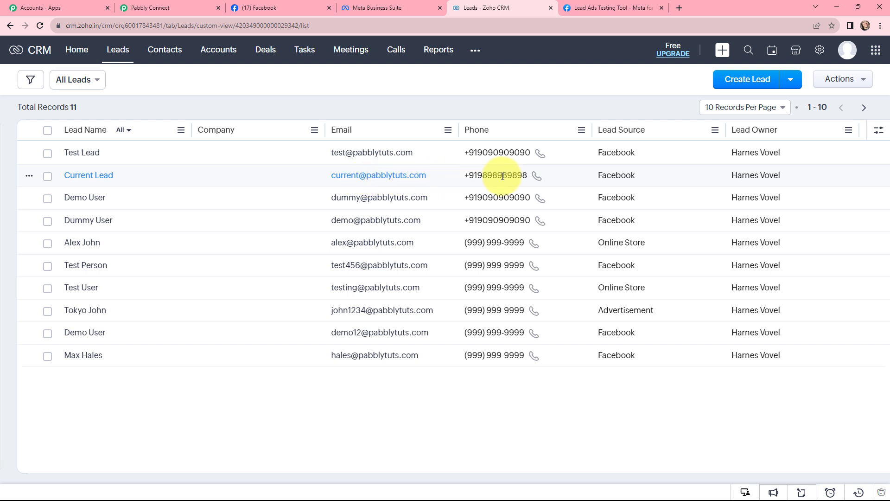
pyautogui.click(81, 175)
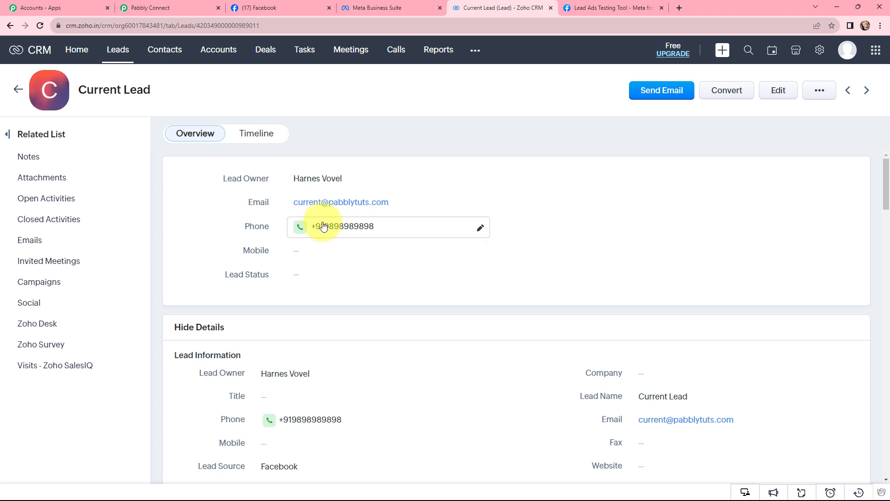
pyautogui.scroll(-2, 423, 336)
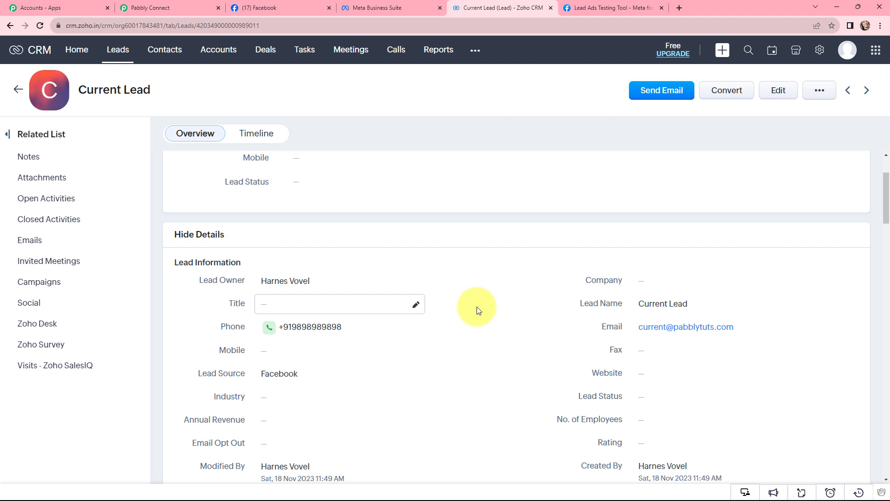
pyautogui.click(149, 8)
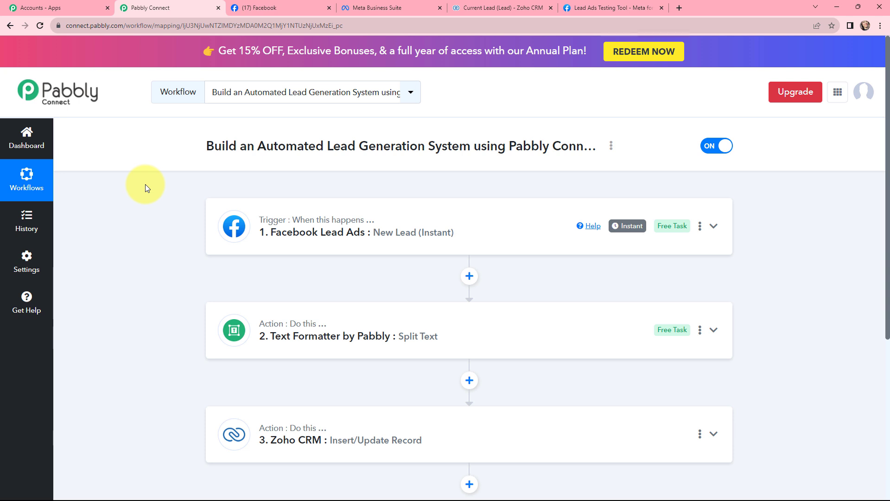